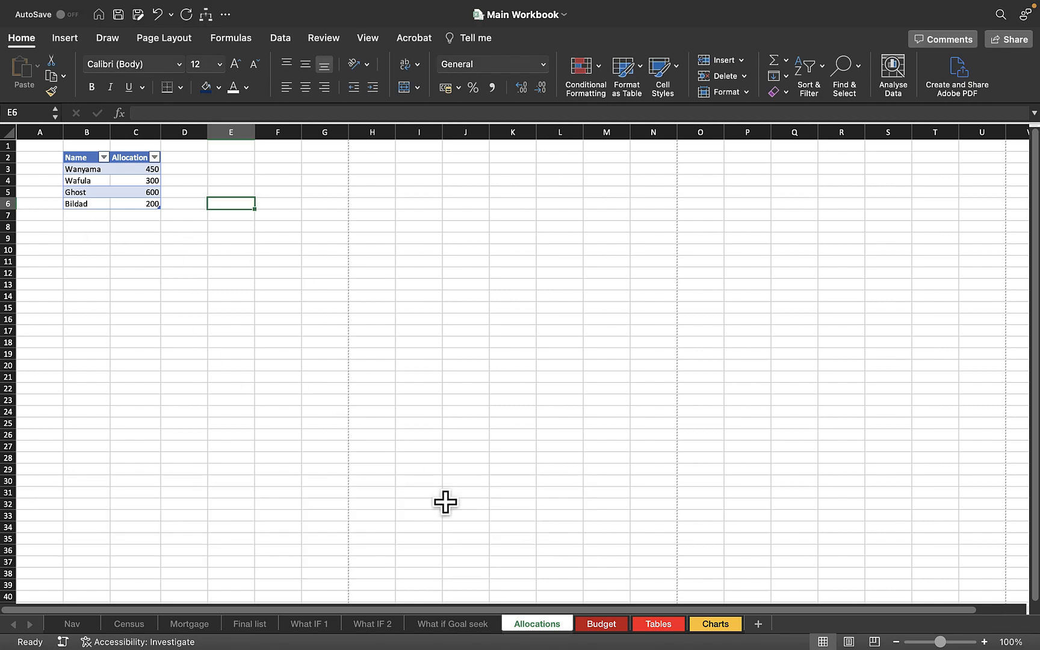
pyautogui.click(452, 624)
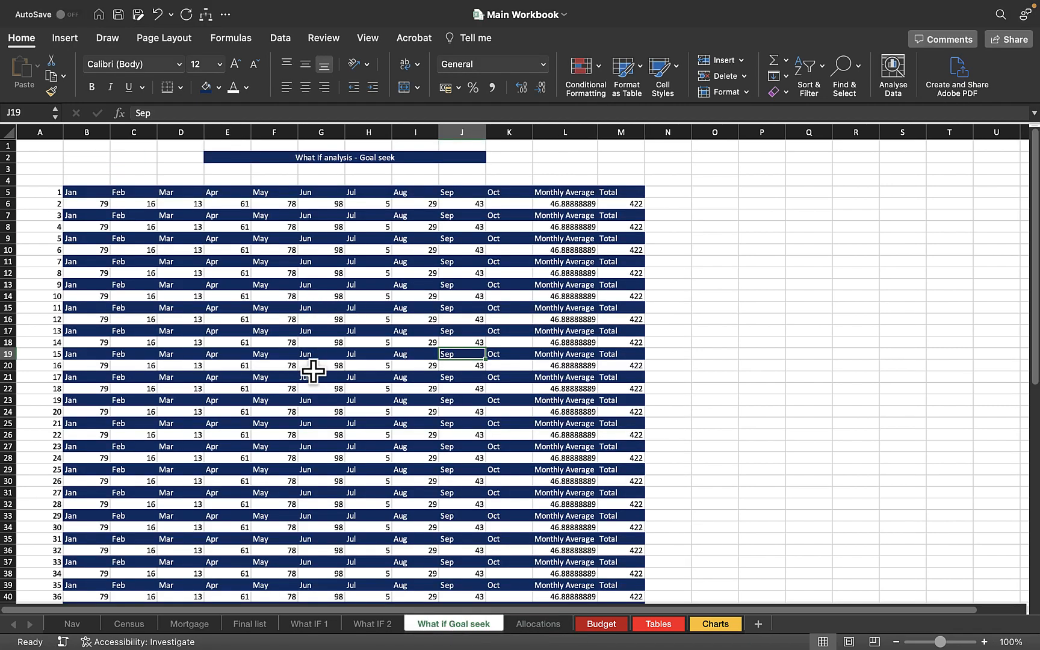
pyautogui.scroll(-20, 313, 372)
pyautogui.scroll(20, 313, 371)
pyautogui.scroll(10, 314, 371)
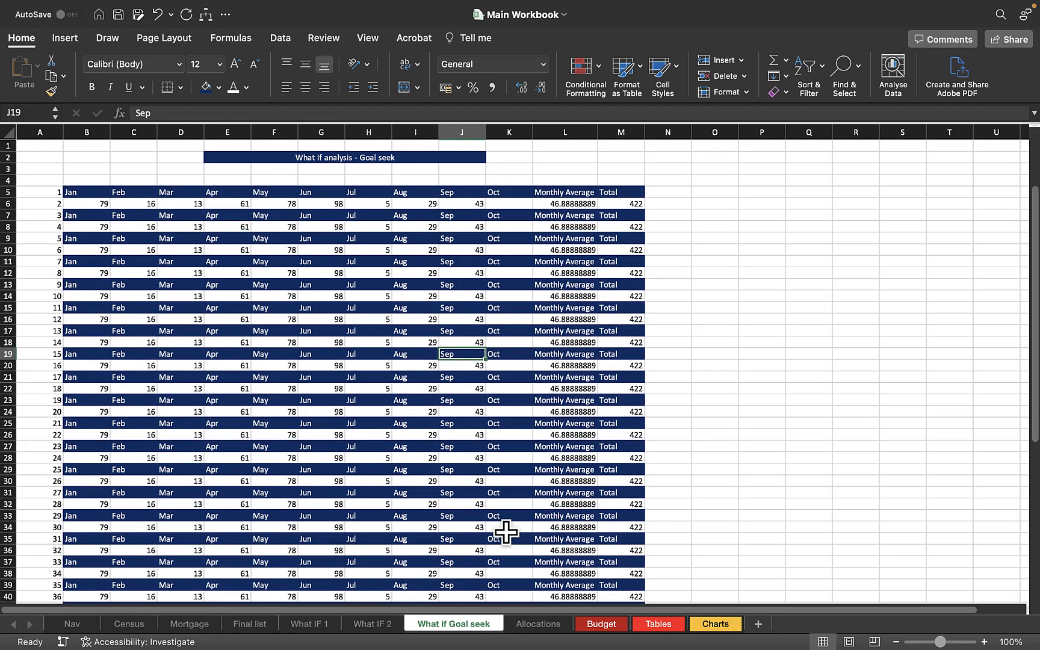
pyautogui.click(532, 627)
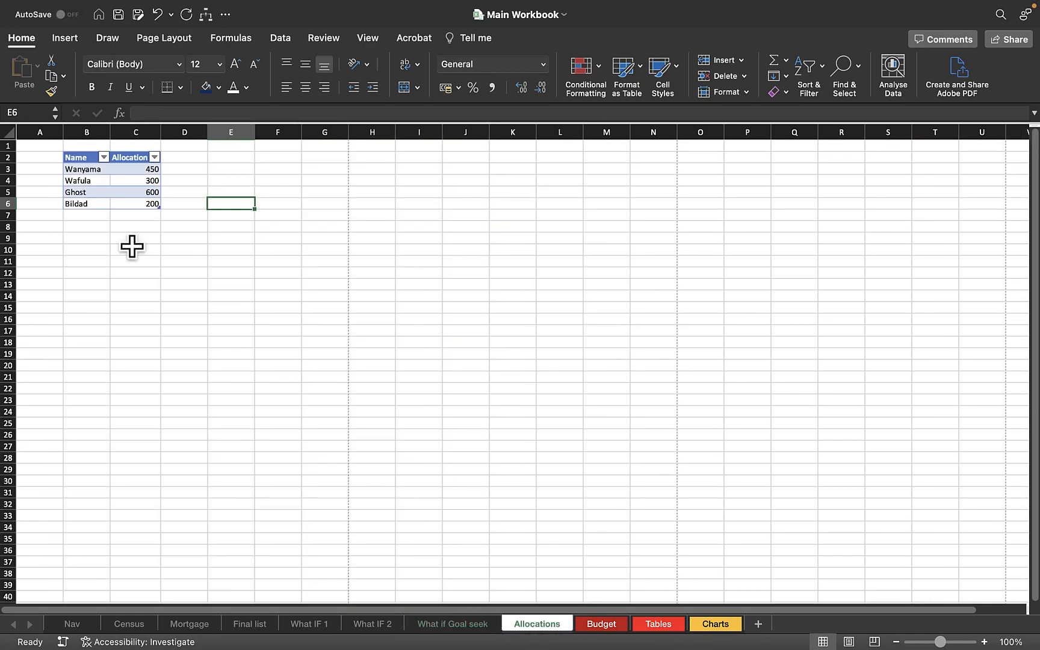
# Select the Name and Allocation table and turn off its filter.
pyautogui.click(132, 247)
pyautogui.click(86, 204)
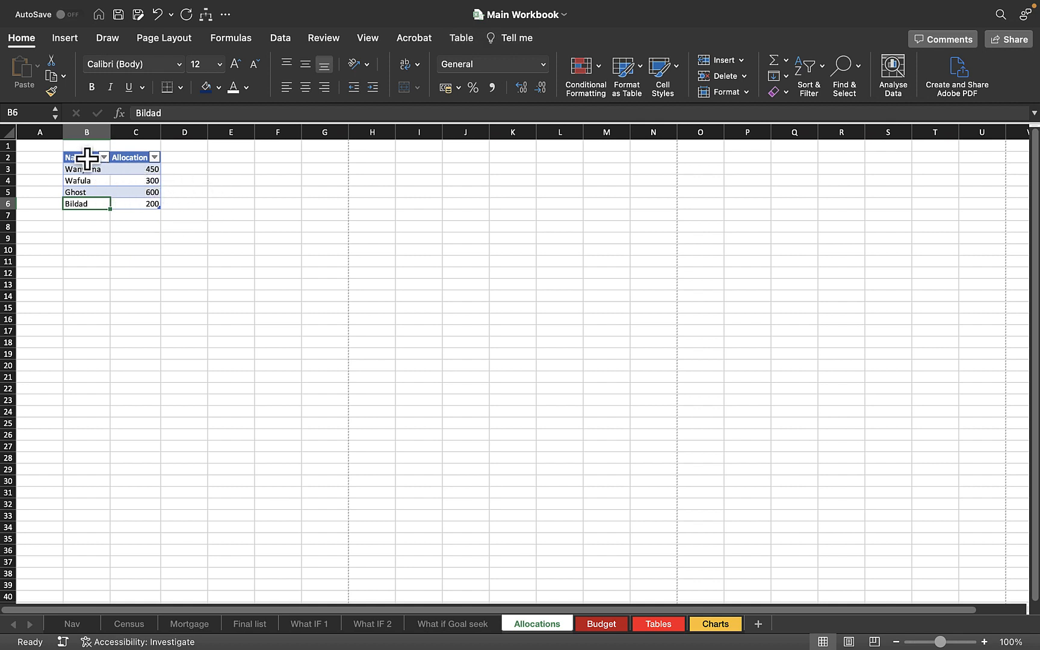
pyautogui.moveTo(86, 159); pyautogui.dragTo(142, 202)
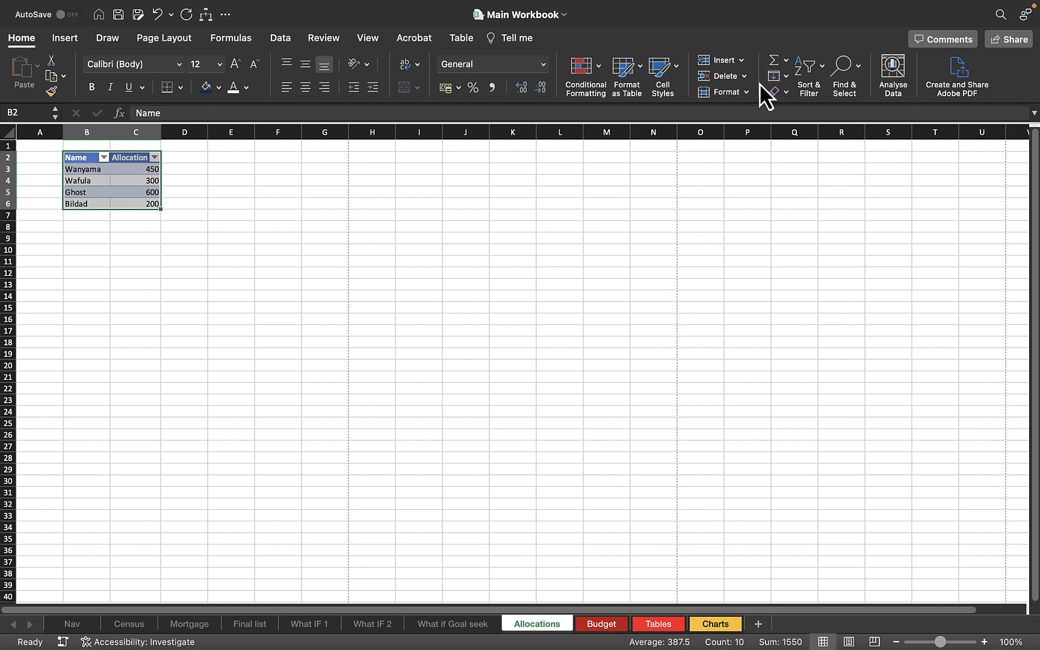
pyautogui.click(843, 87)
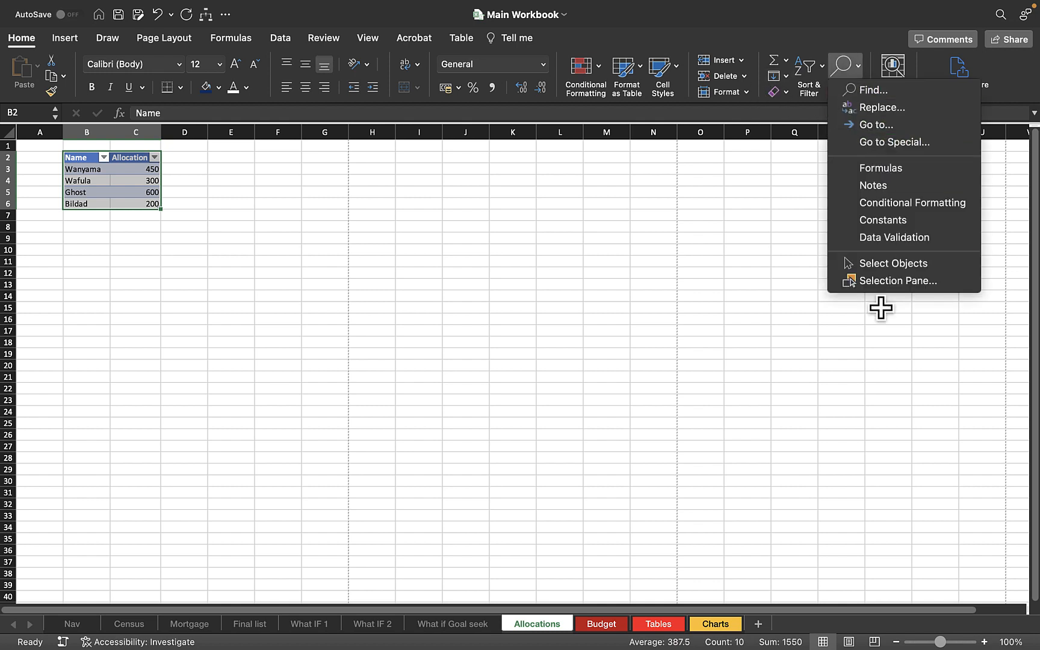
pyautogui.click(805, 71)
pyautogui.click(805, 75)
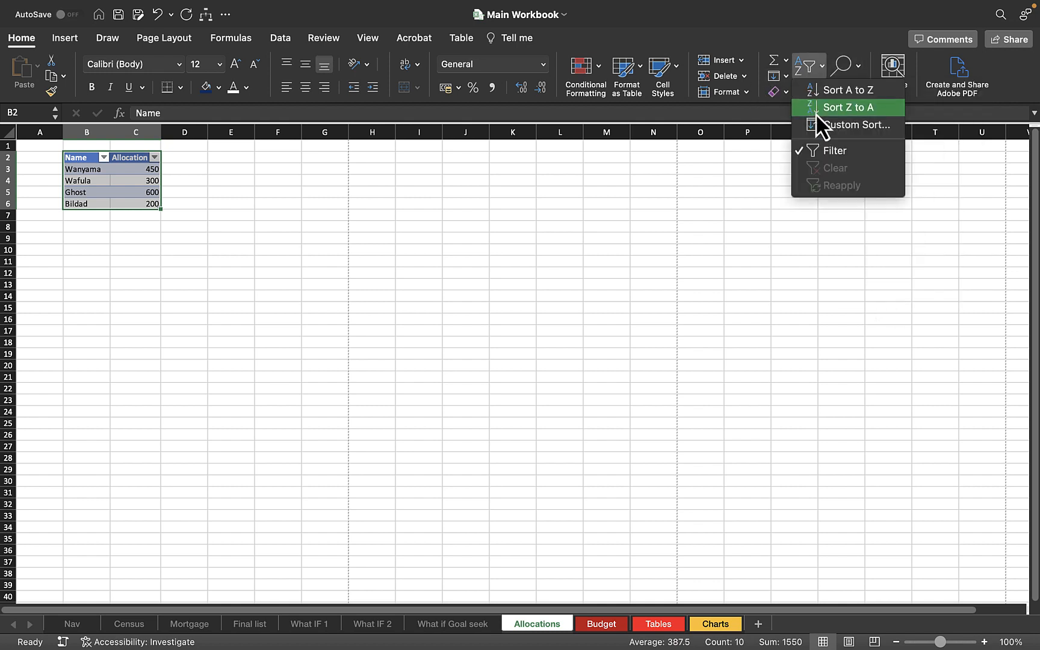
pyautogui.click(829, 153)
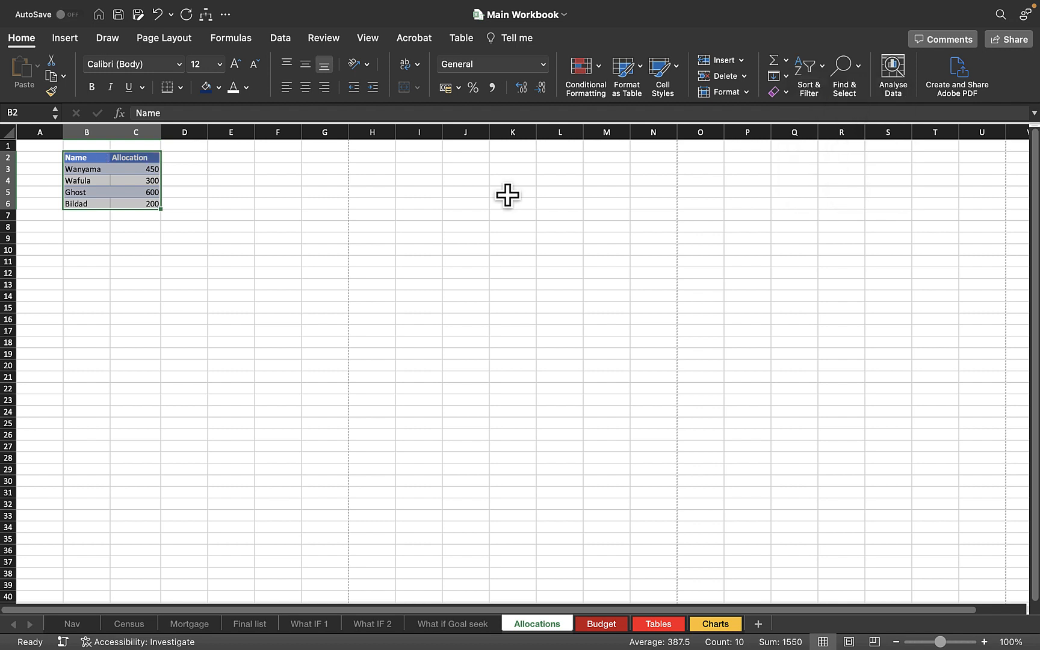
# Append a table row repeating the last entry's name with an allocation of 200.
pyautogui.click(283, 201)
pyautogui.click(255, 260)
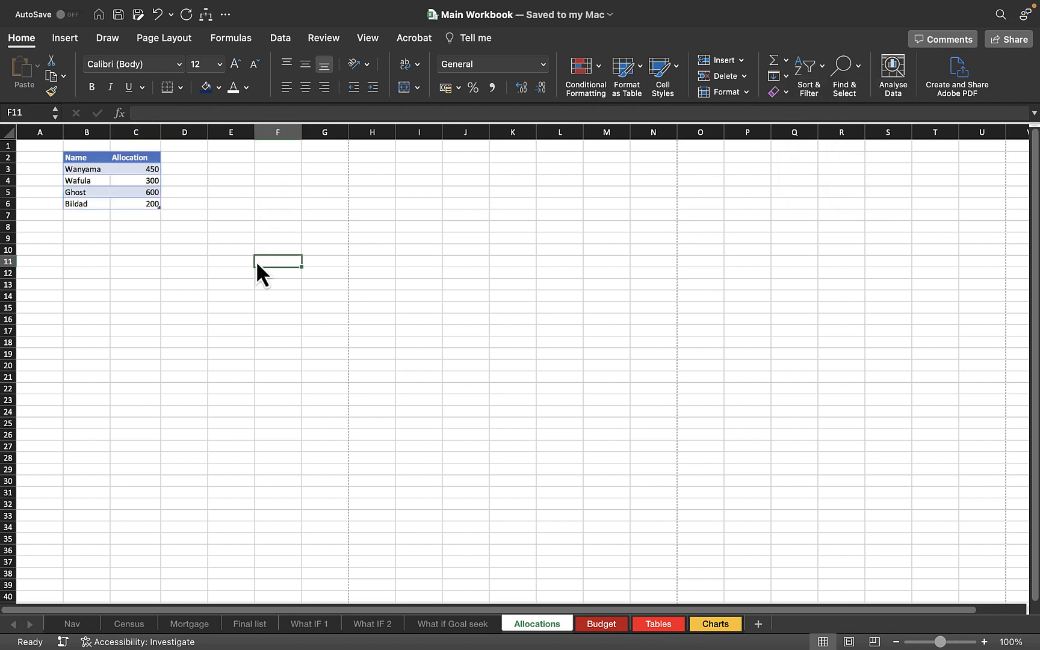
pyautogui.click(330, 301)
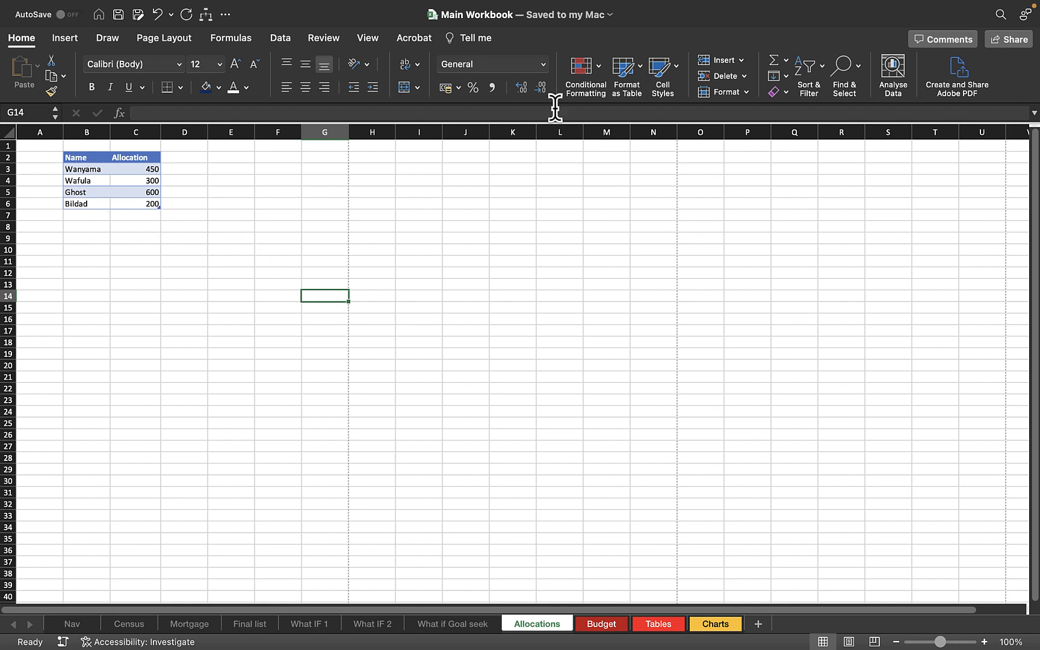
pyautogui.click(84, 217)
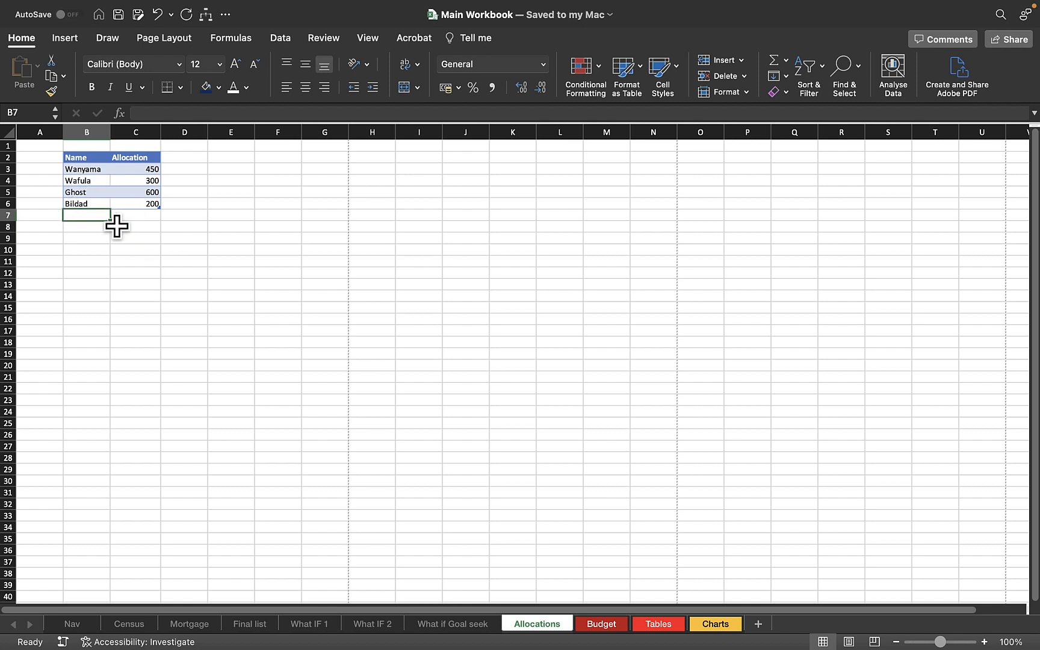
pyautogui.write('Bildad')
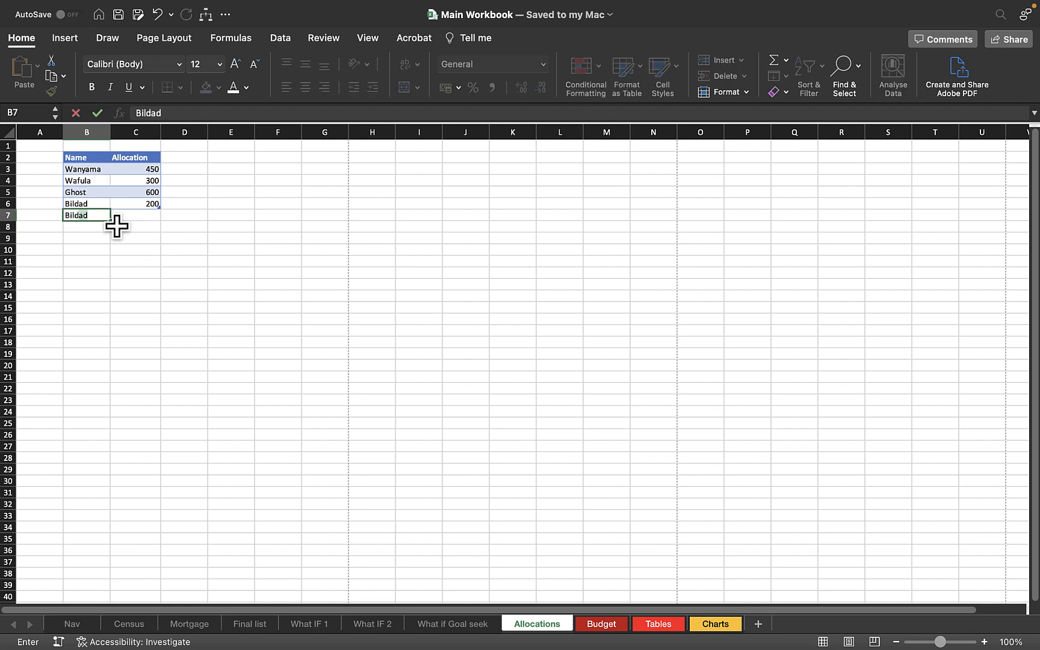
pyautogui.press('Tab')
pyautogui.write('200')
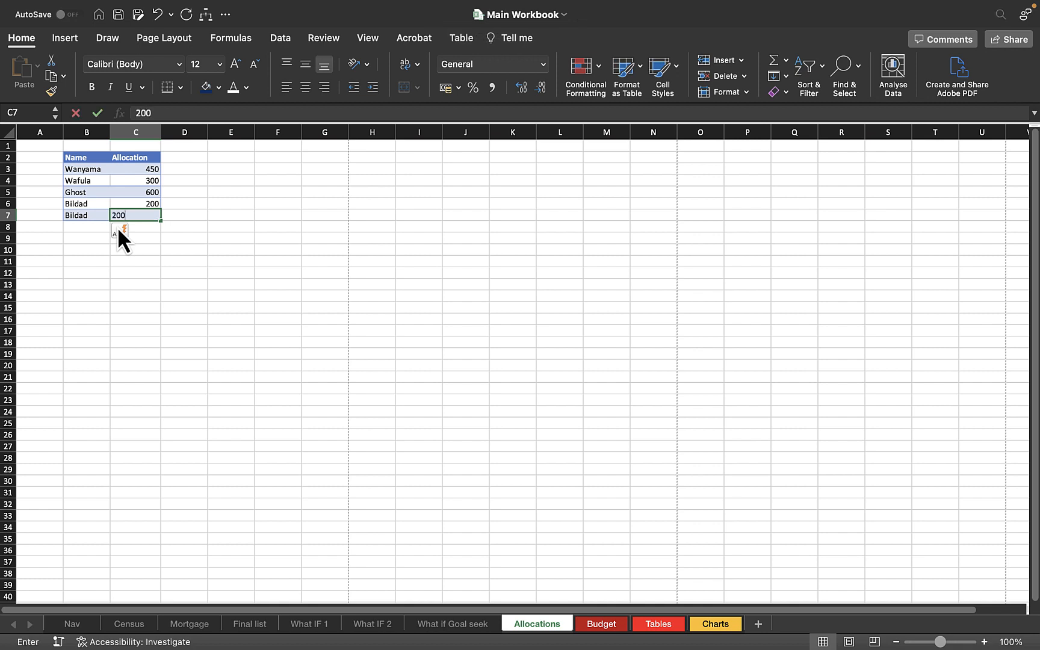
pyautogui.press('Return')
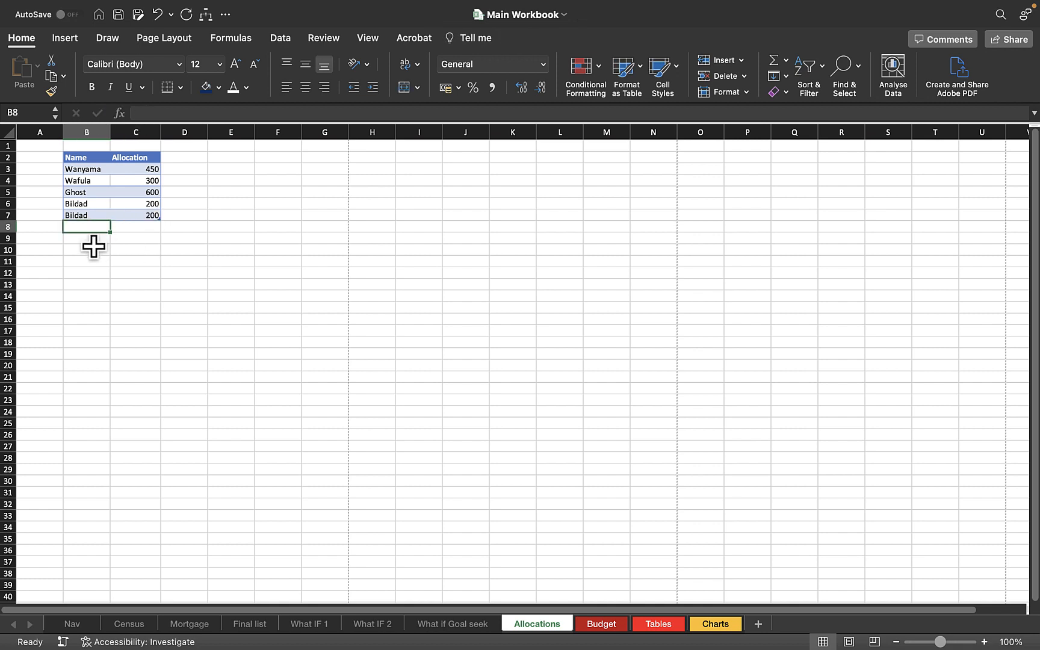
# Append another row repeating the first entry's name with an allocation of 450.
pyautogui.write('Ean')
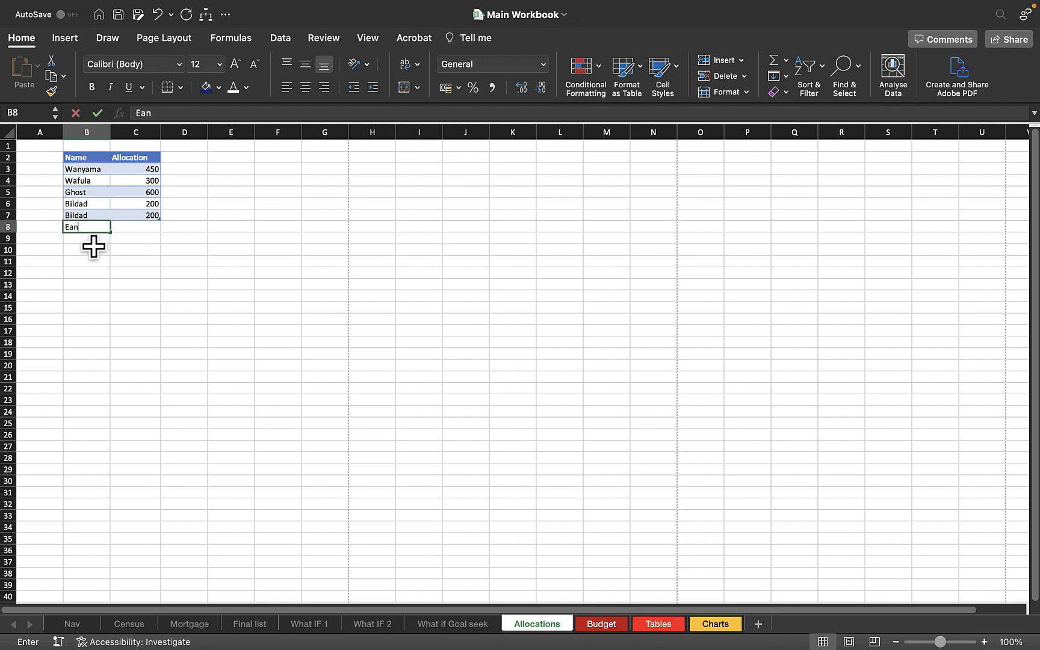
pyautogui.press('BackSpace')
pyautogui.press('BackSpace')
pyautogui.press('BackSpace')
pyautogui.write('Wa')
pyautogui.click(95, 248)
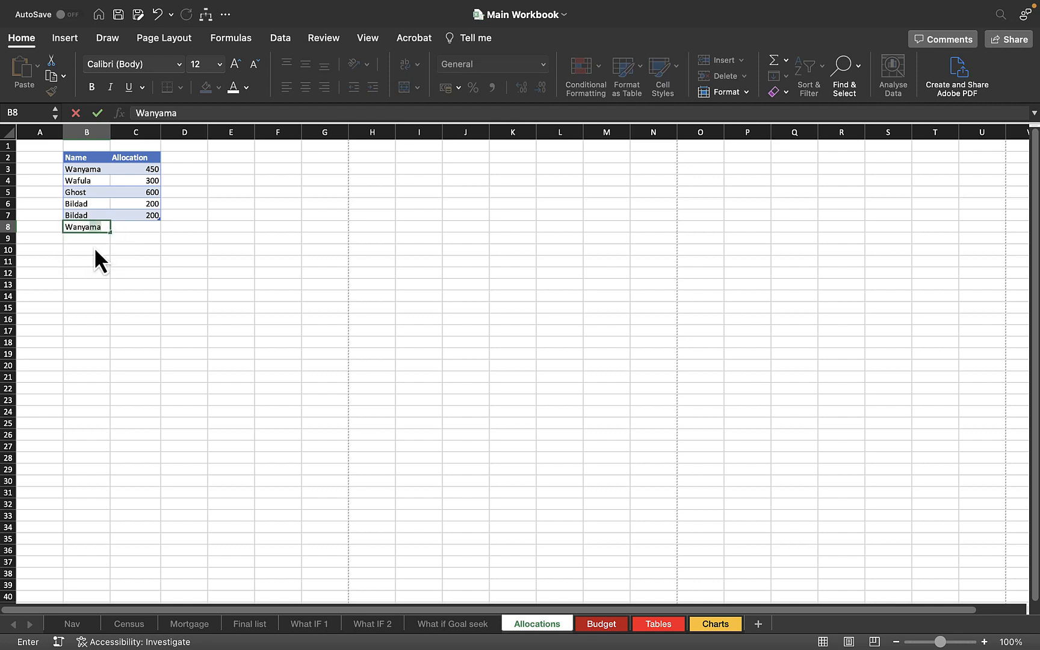
pyautogui.press('Tab')
pyautogui.write('450')
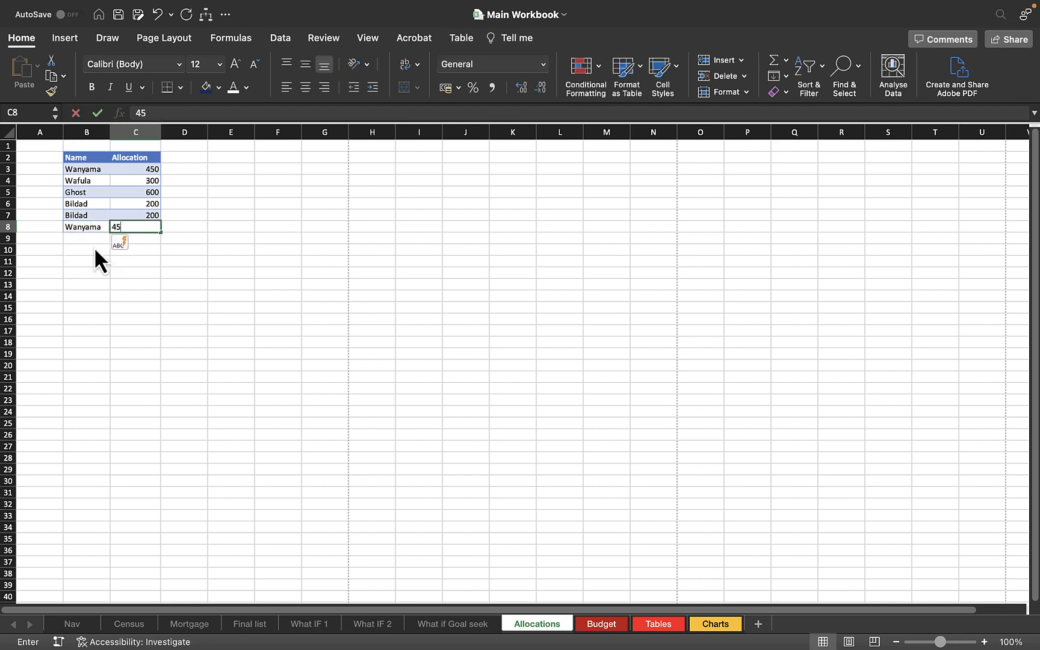
pyautogui.press('Return')
pyautogui.click(196, 280)
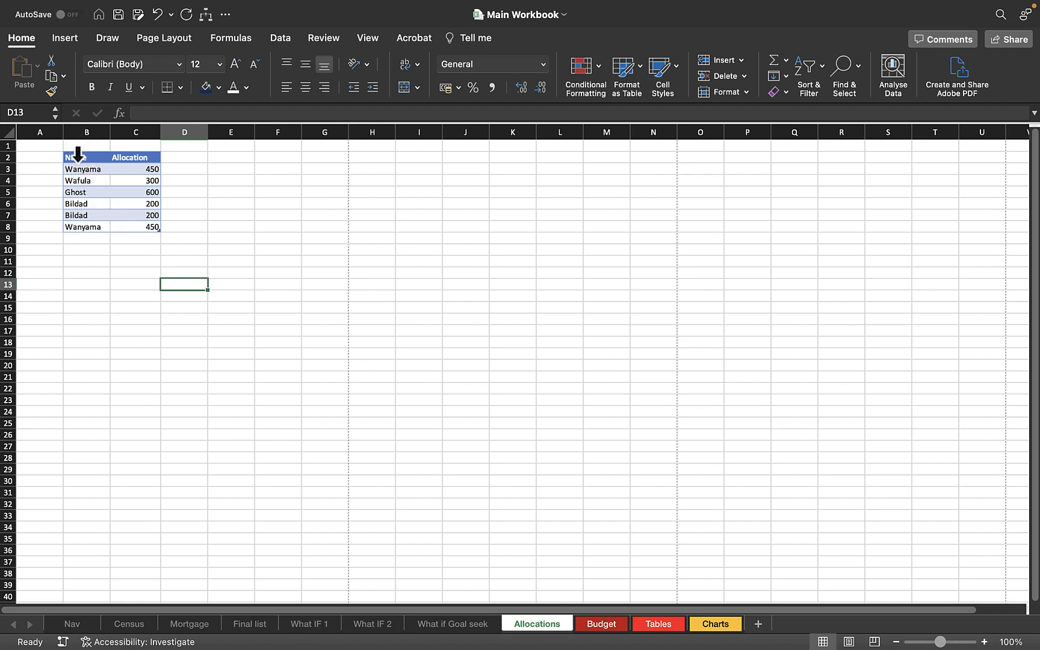
# Highlight duplicate values in the whole table with Light Red Fill with Dark Red Text conditional formatting.
pyautogui.moveTo(79, 158); pyautogui.dragTo(130, 225)
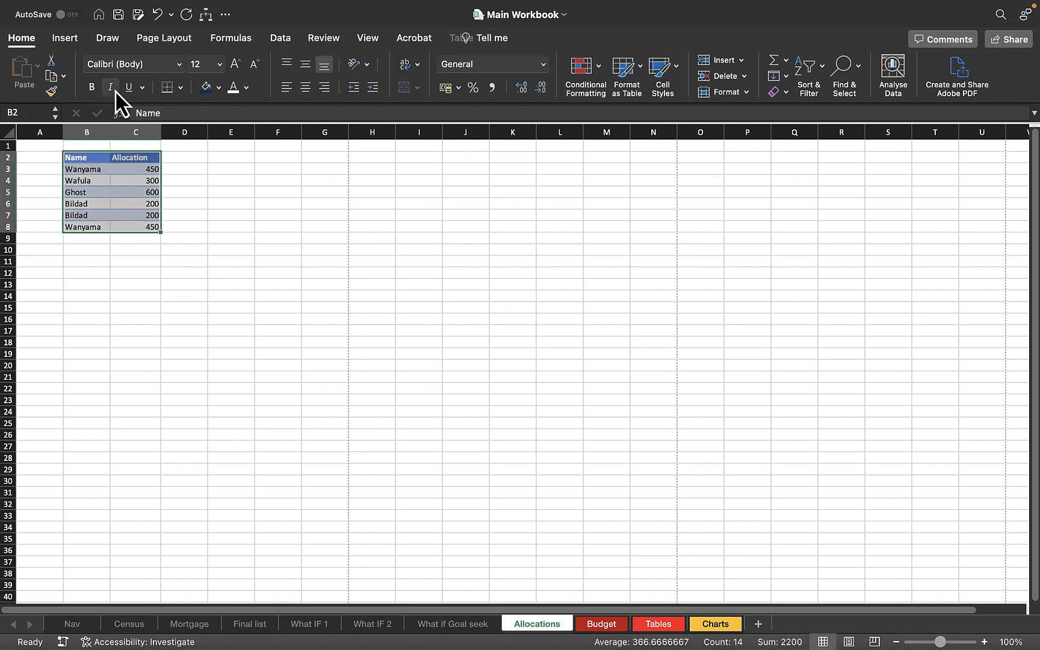
pyautogui.click(583, 84)
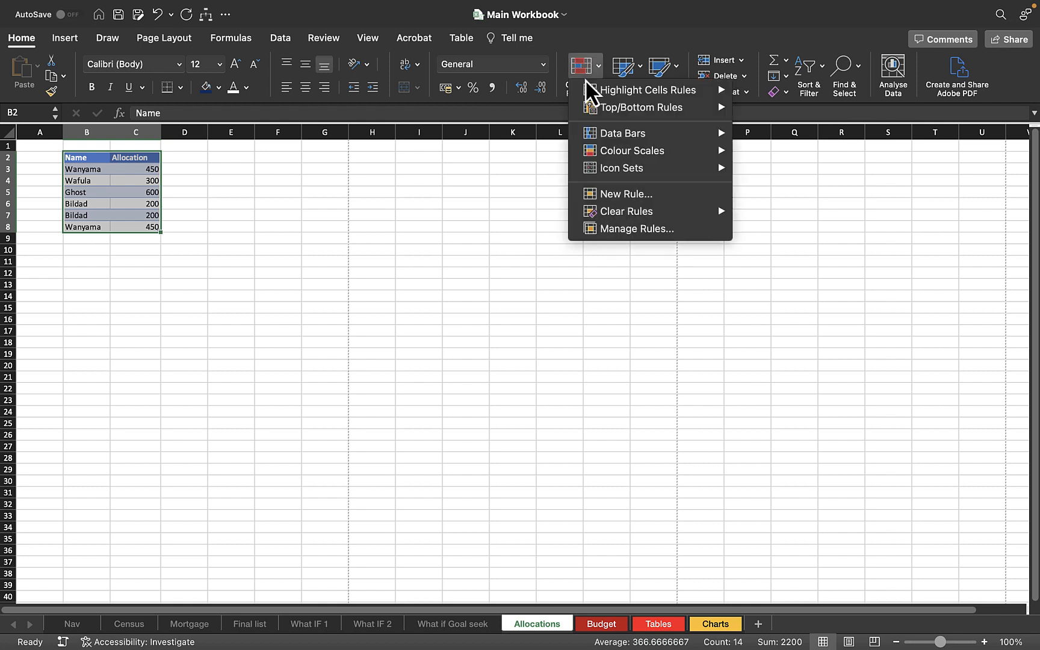
pyautogui.moveTo(620, 93)
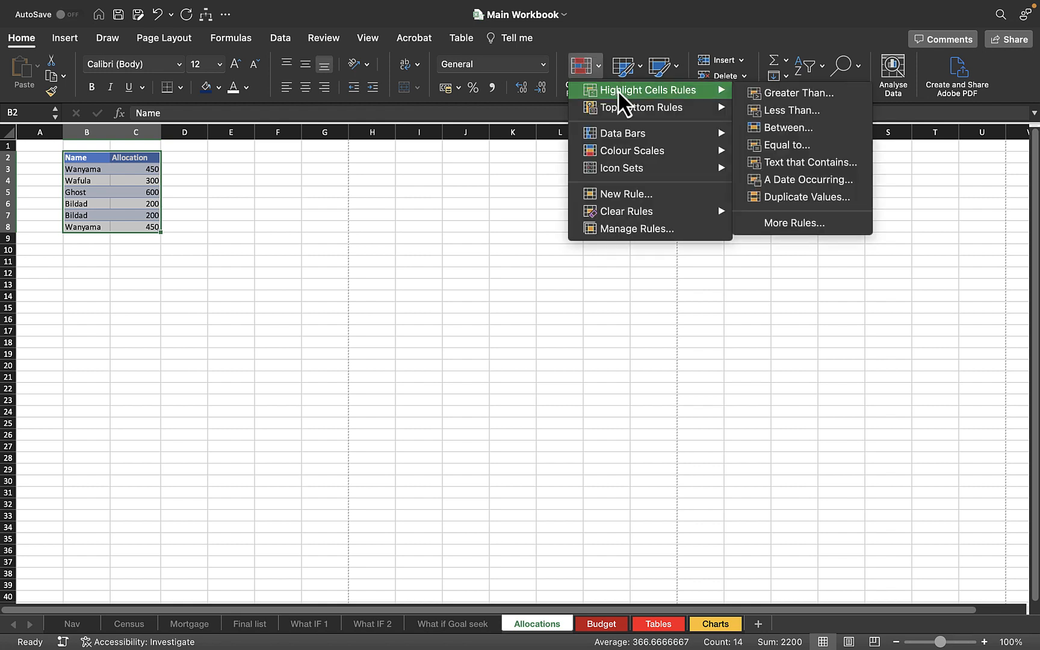
pyautogui.click(805, 200)
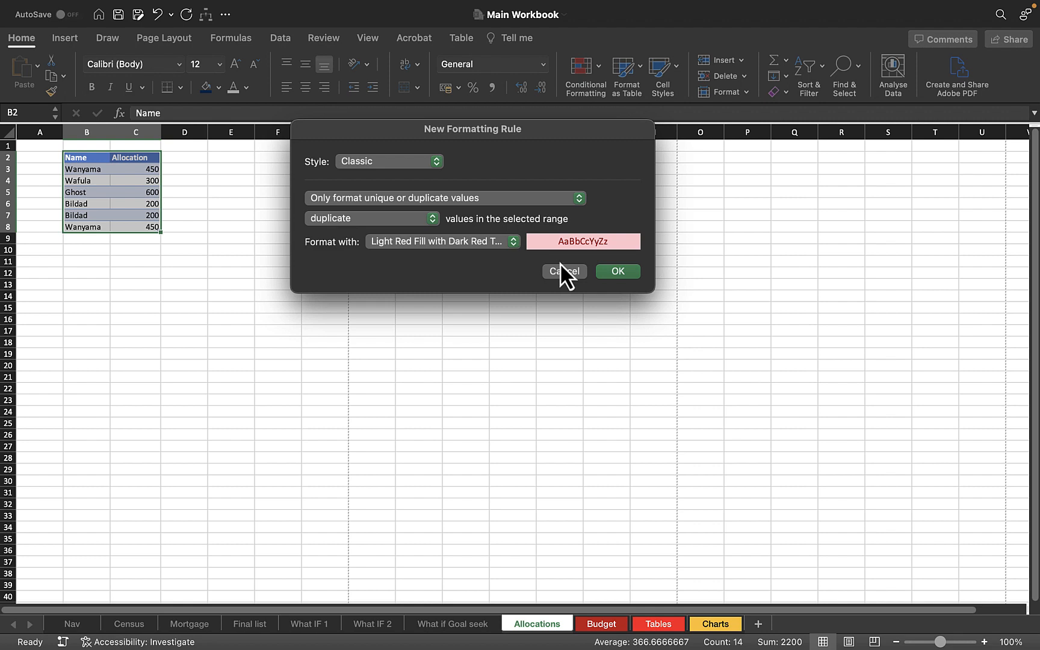
pyautogui.click(617, 278)
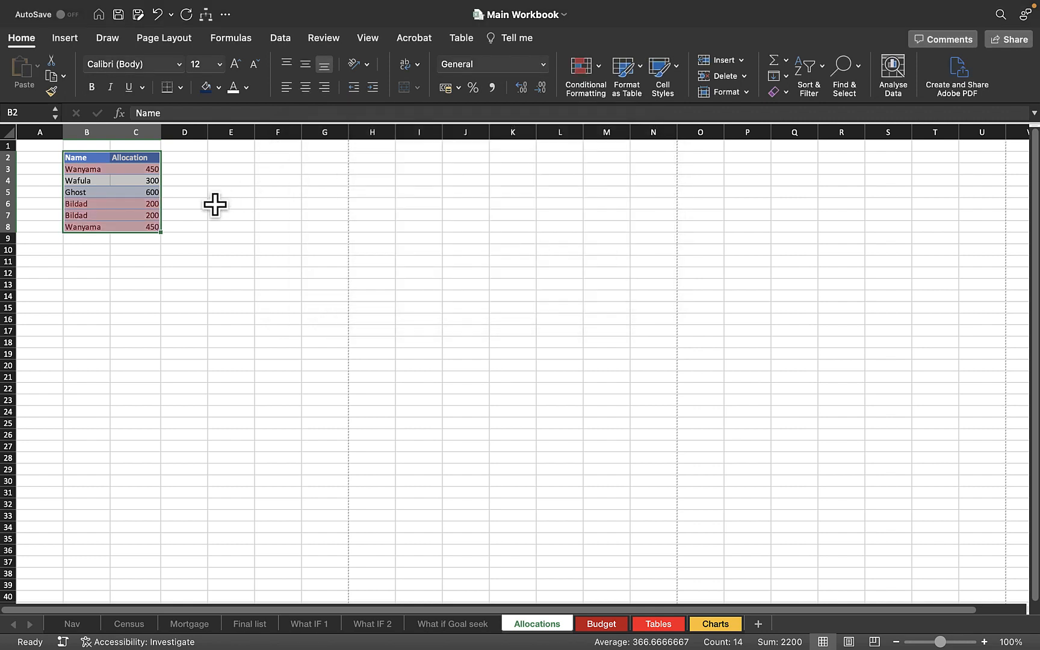
# Inspect the highlighted duplicate names and allocations in the table.
pyautogui.click(92, 171)
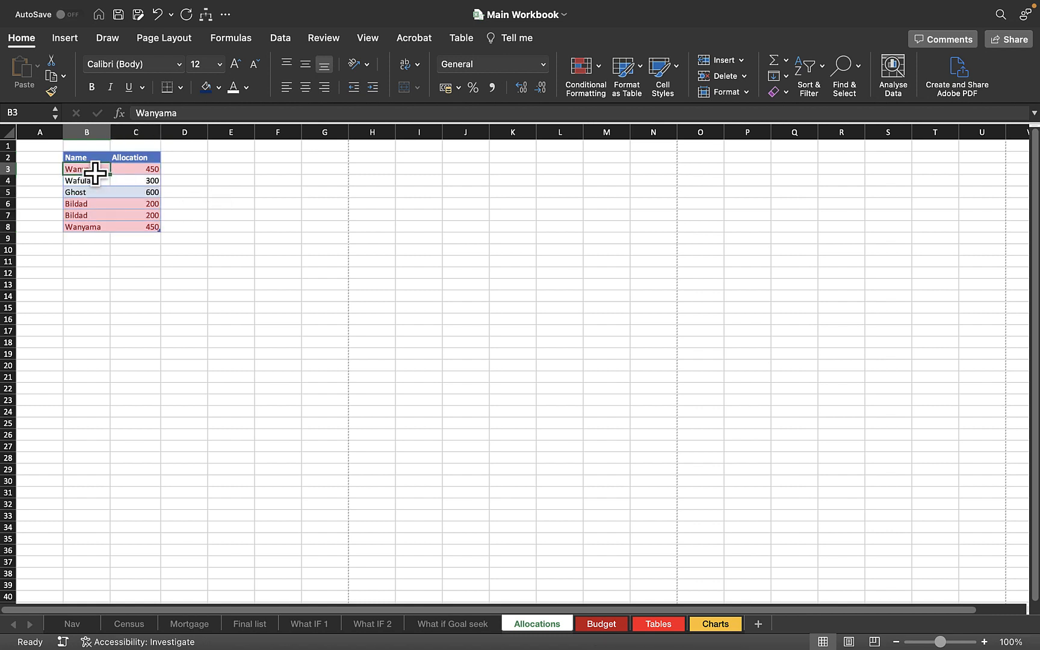
pyautogui.click(147, 174)
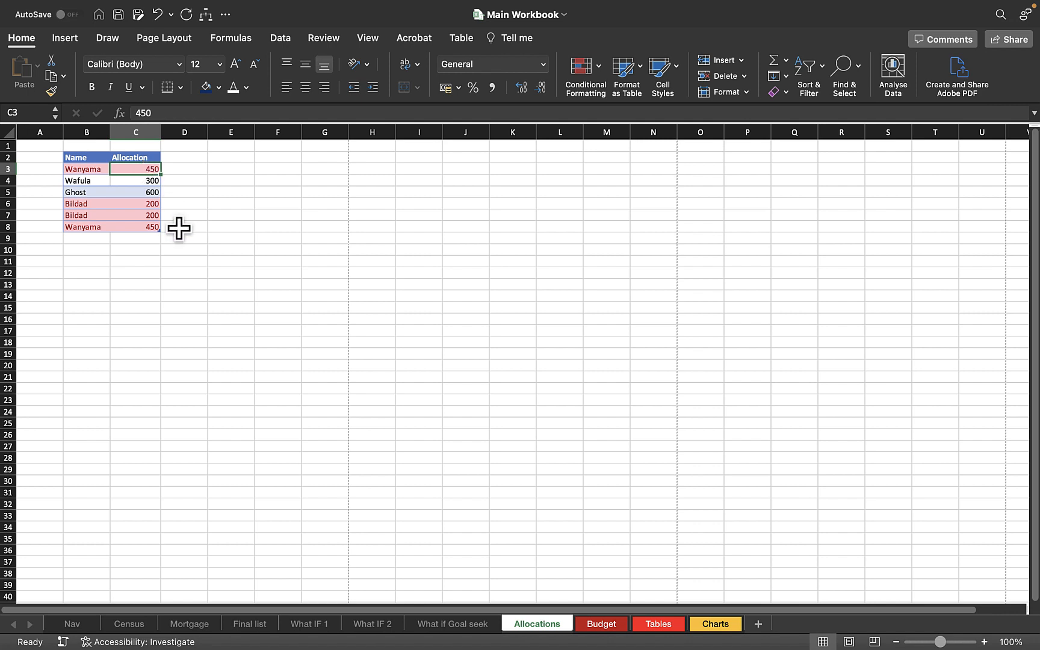
pyautogui.click(73, 167)
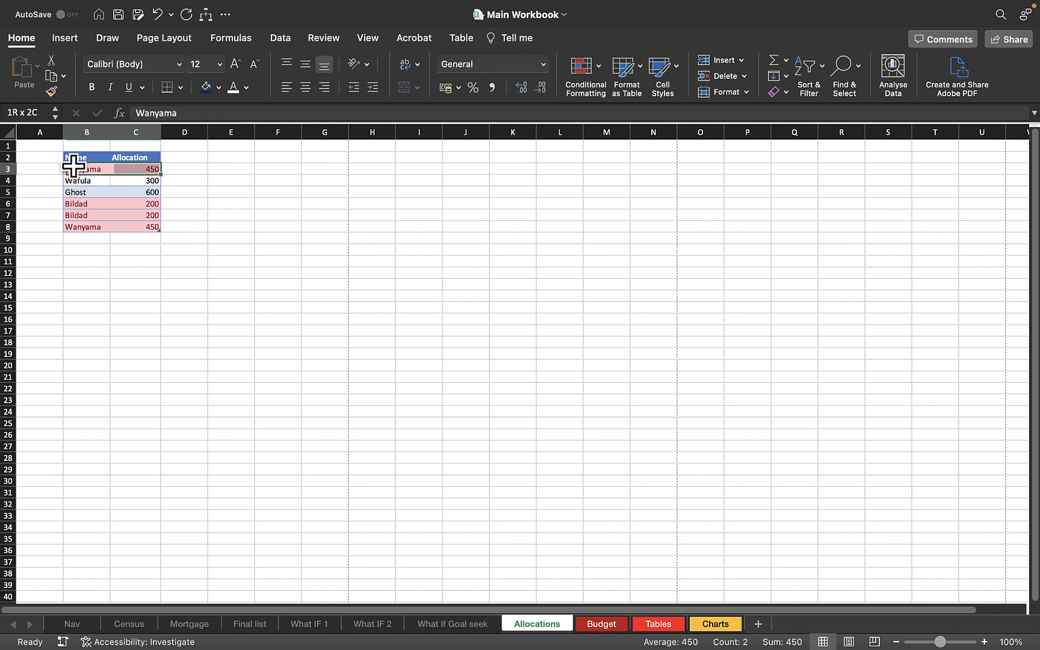
pyautogui.click(84, 225)
pyautogui.click(79, 204)
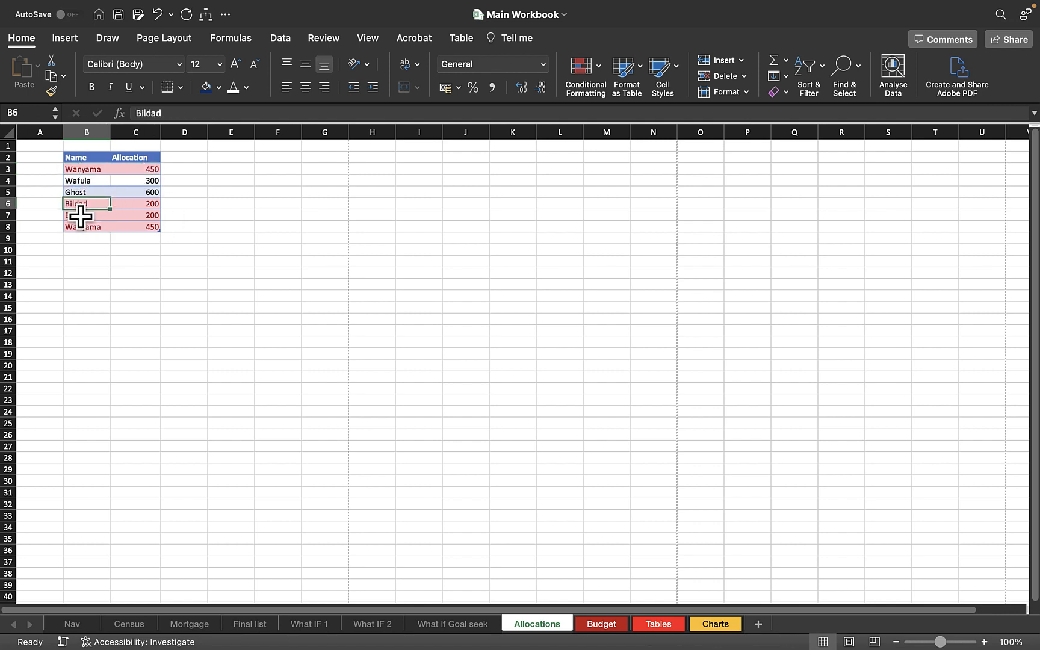
pyautogui.click(81, 215)
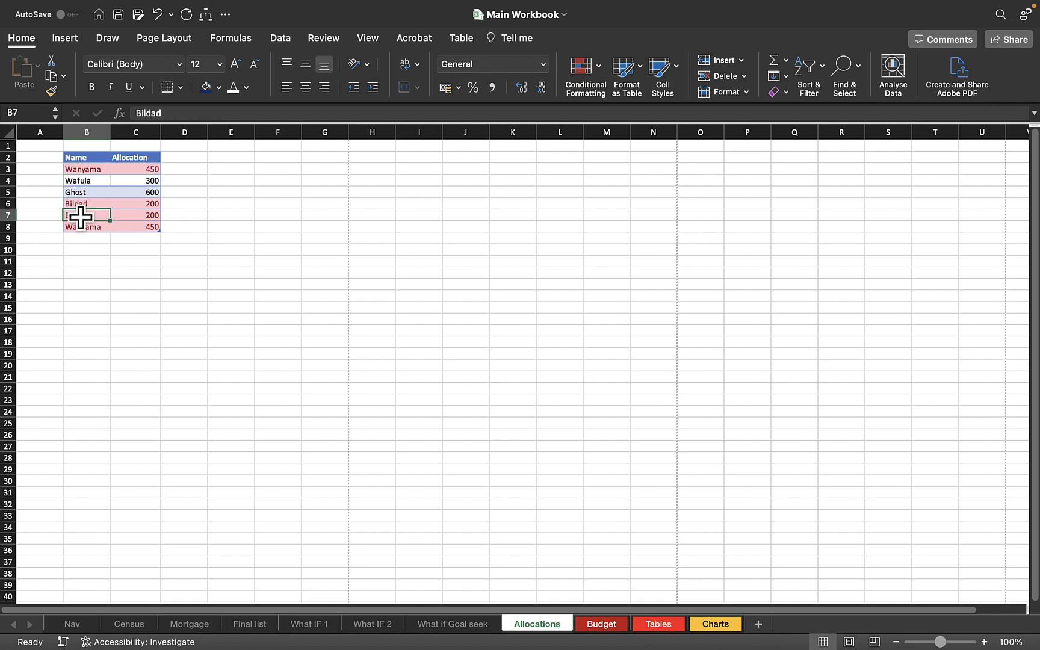
# Try deleting the duplicate entry in row 8, then undo the deletion.
pyautogui.click(10, 227)
pyautogui.press('Delete')
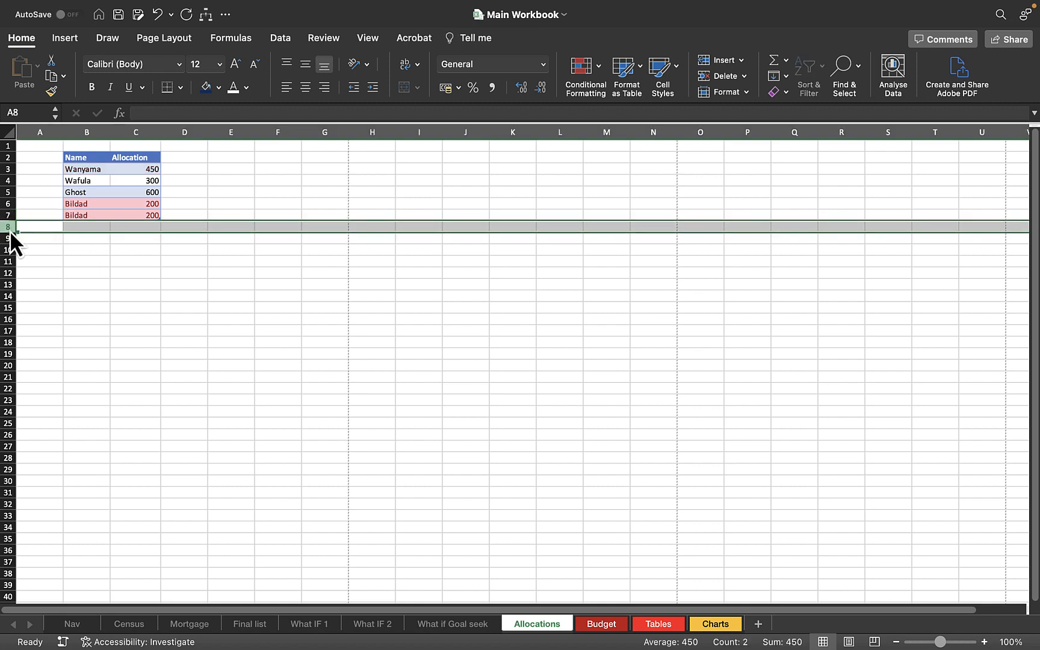
pyautogui.click(94, 179)
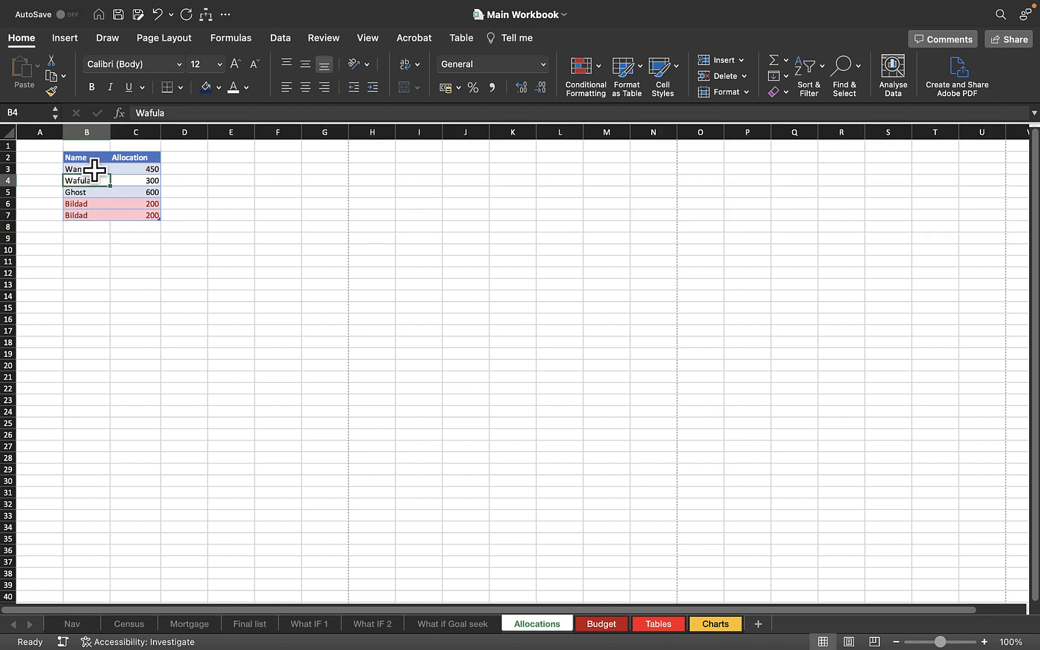
pyautogui.click(94, 169)
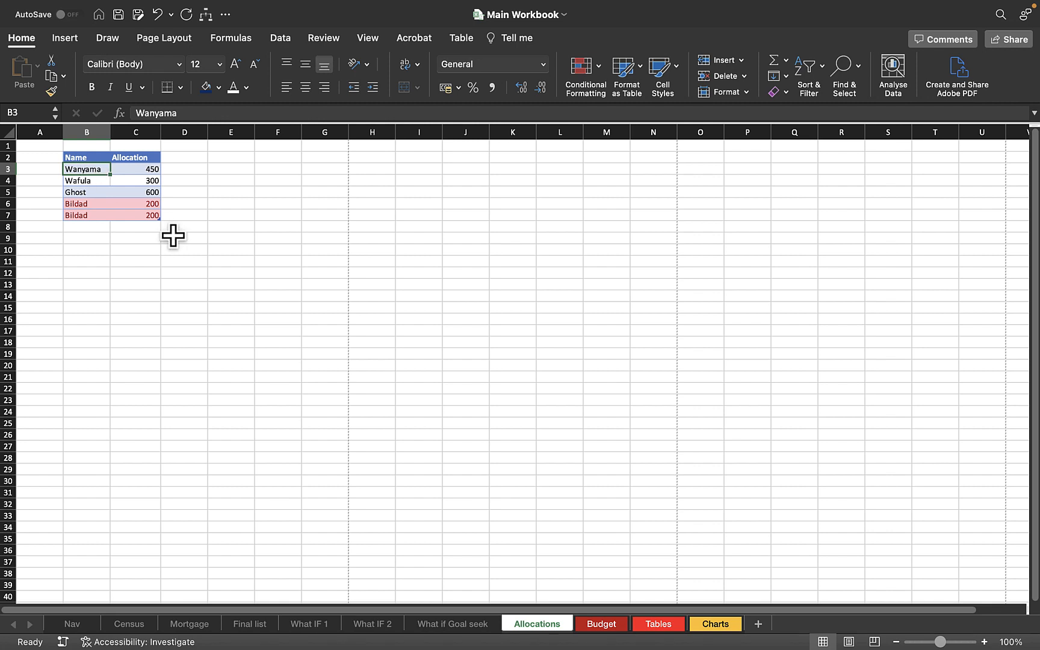
pyautogui.press('cmd+z')
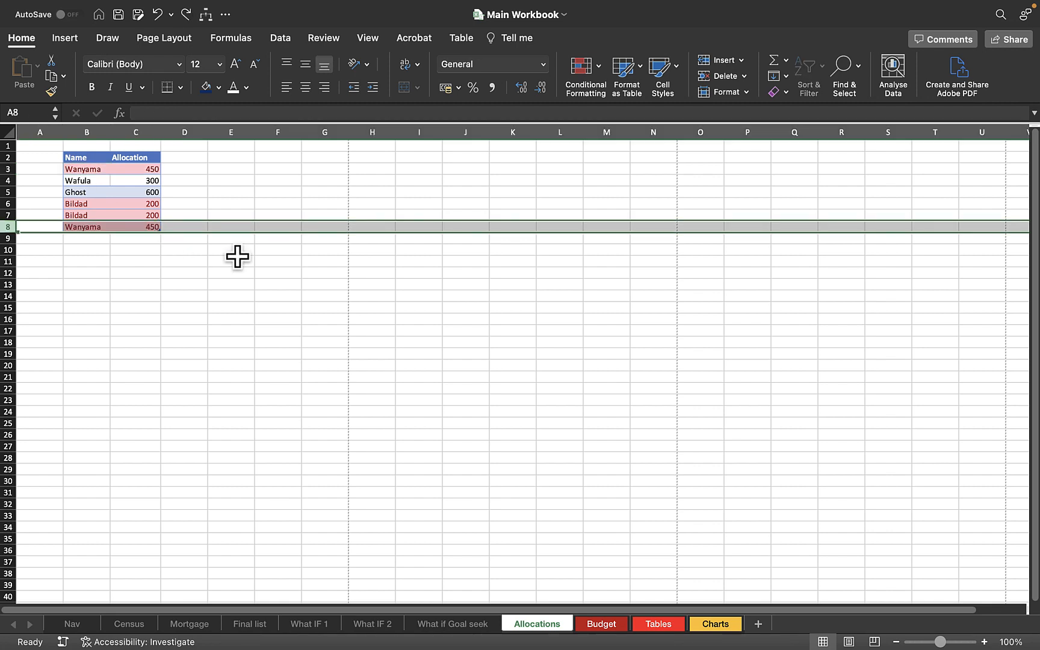
# Clear the conditional formatting rules from the Allocations table.
pyautogui.click(237, 255)
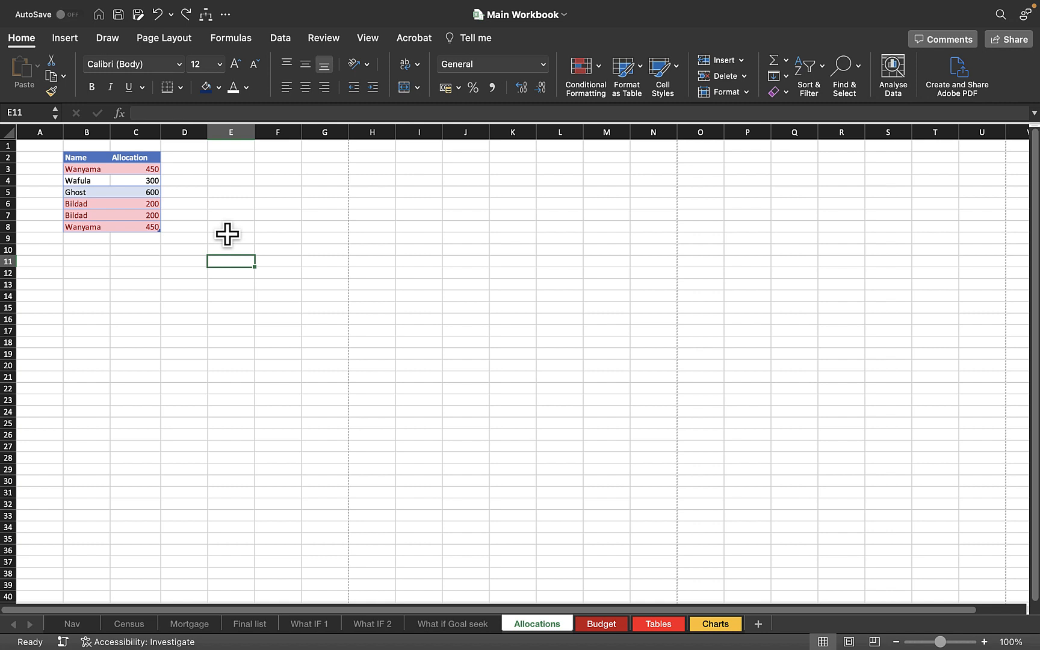
pyautogui.click(85, 193)
pyautogui.click(598, 76)
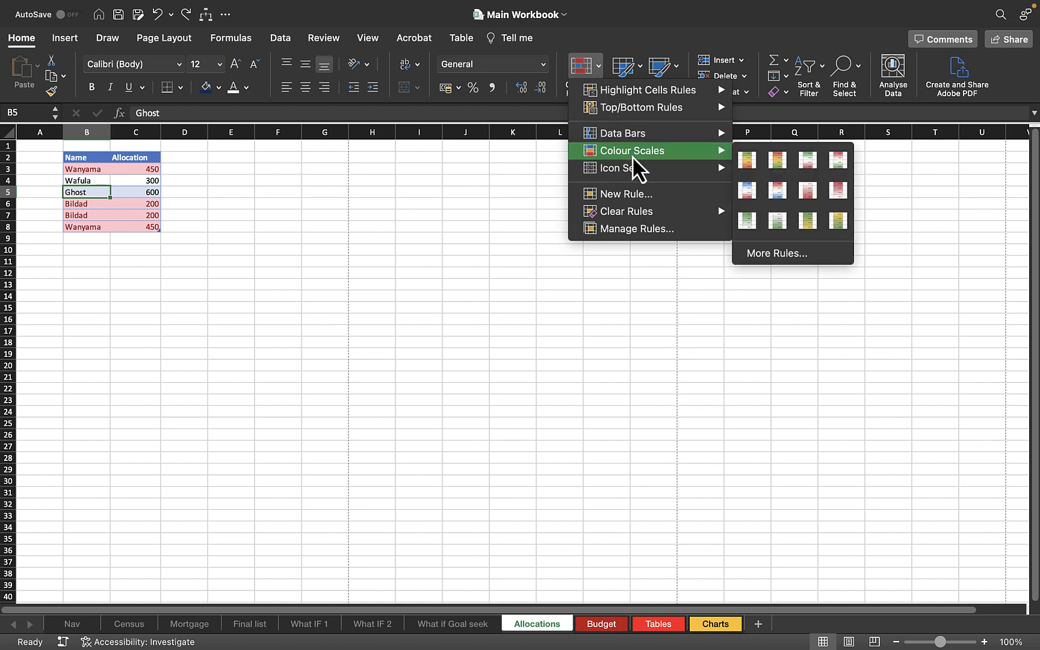
pyautogui.moveTo(636, 216)
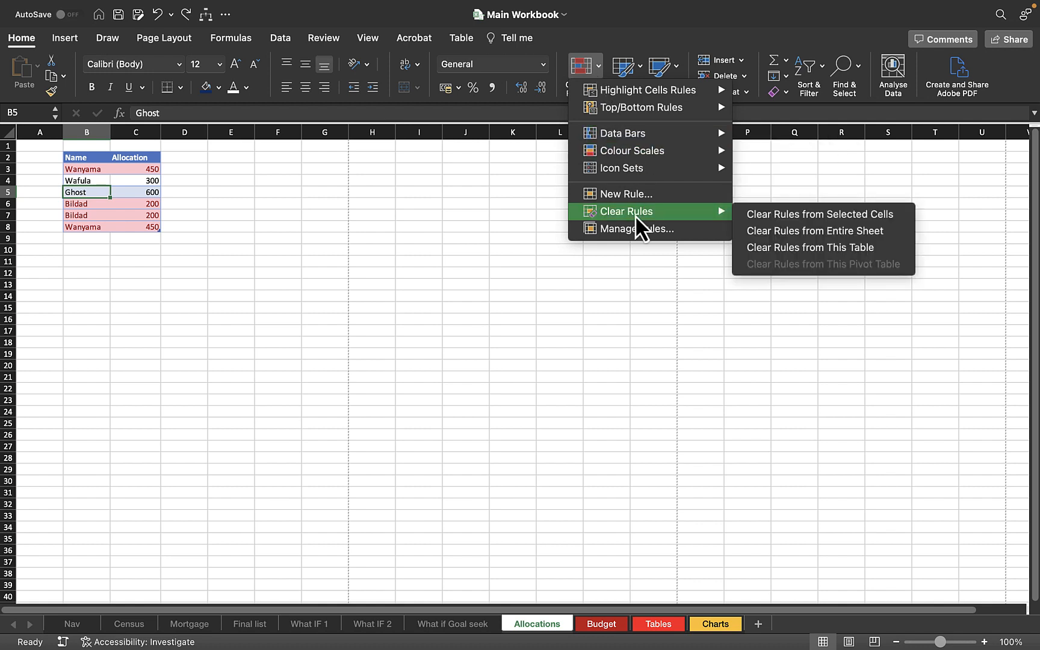
pyautogui.click(815, 248)
pyautogui.click(209, 182)
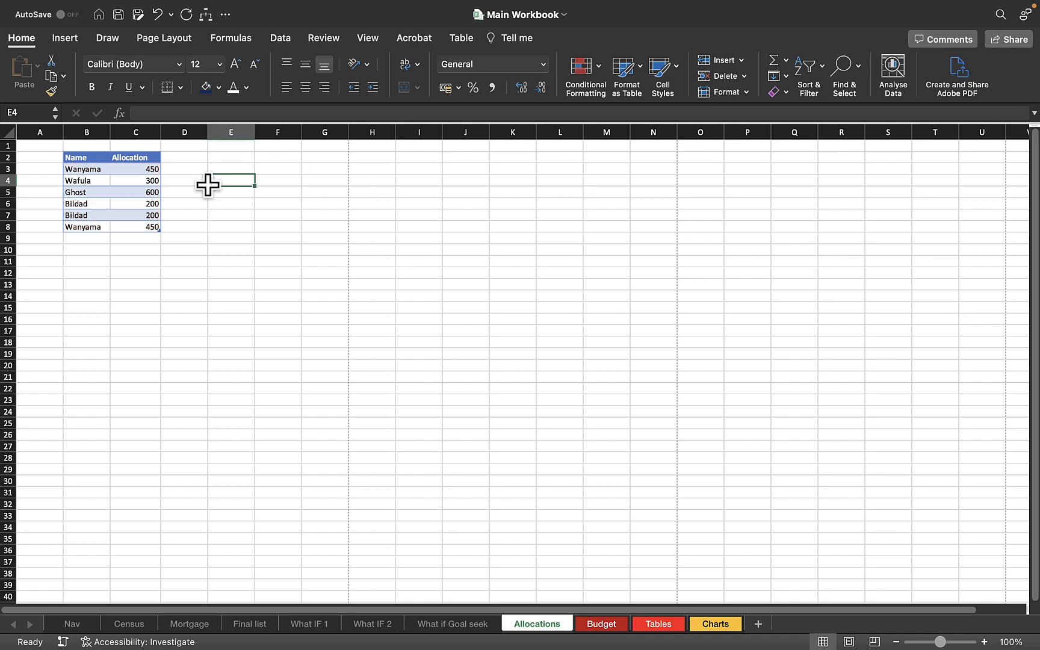
# Select the whole table and remove duplicates with both the Name and Allocation columns checked.
pyautogui.click(109, 38)
pyautogui.click(278, 40)
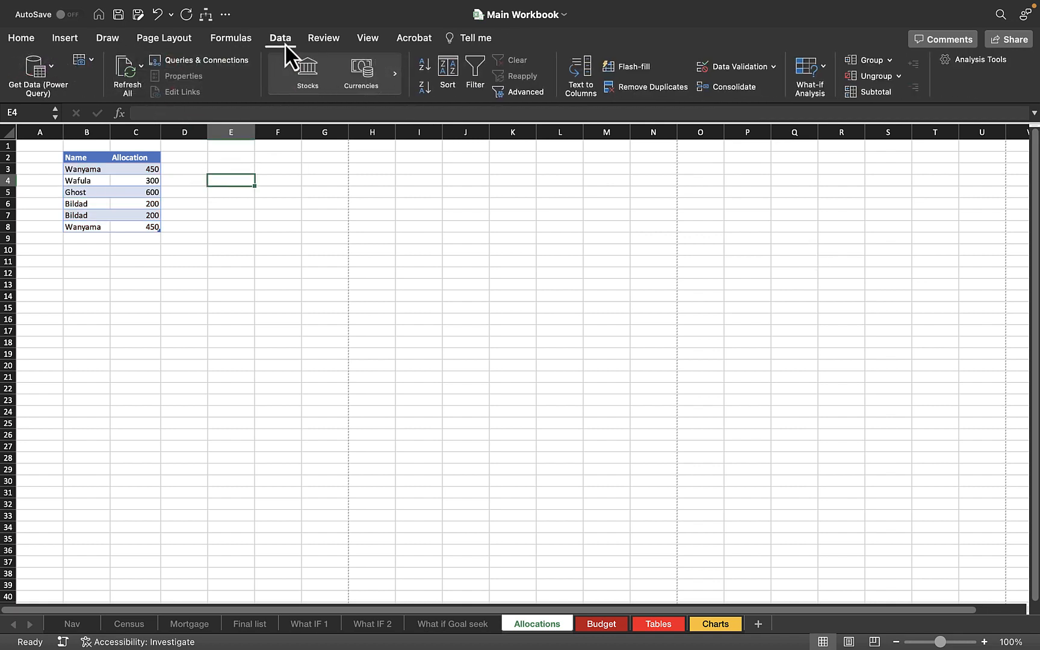
pyautogui.click(32, 40)
pyautogui.click(90, 158)
pyautogui.moveTo(116, 159); pyautogui.dragTo(127, 225)
pyautogui.click(285, 40)
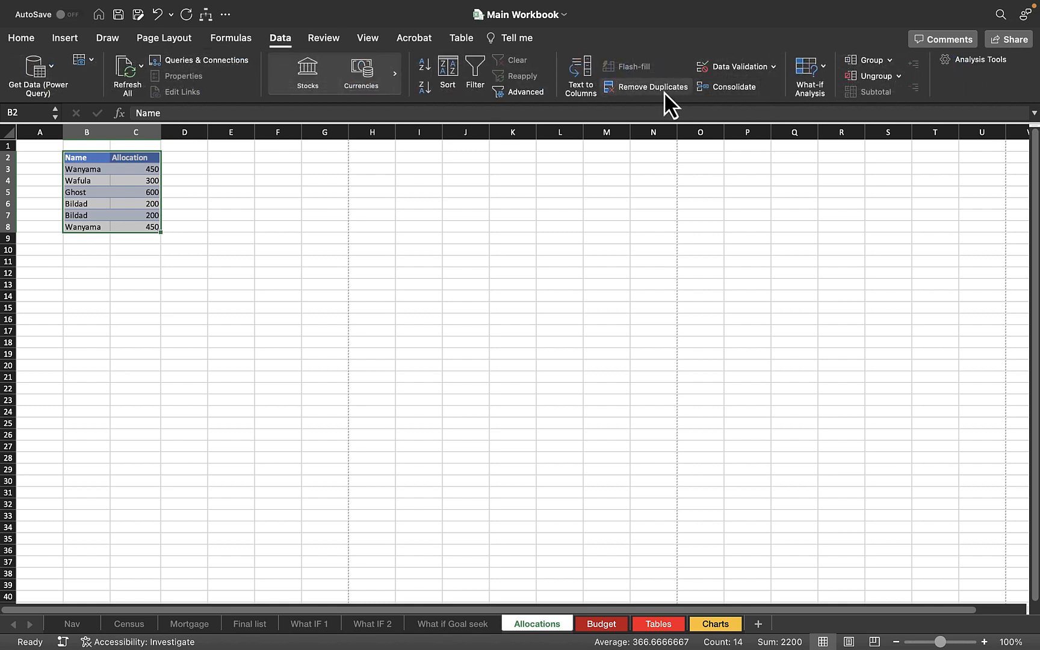
pyautogui.click(641, 92)
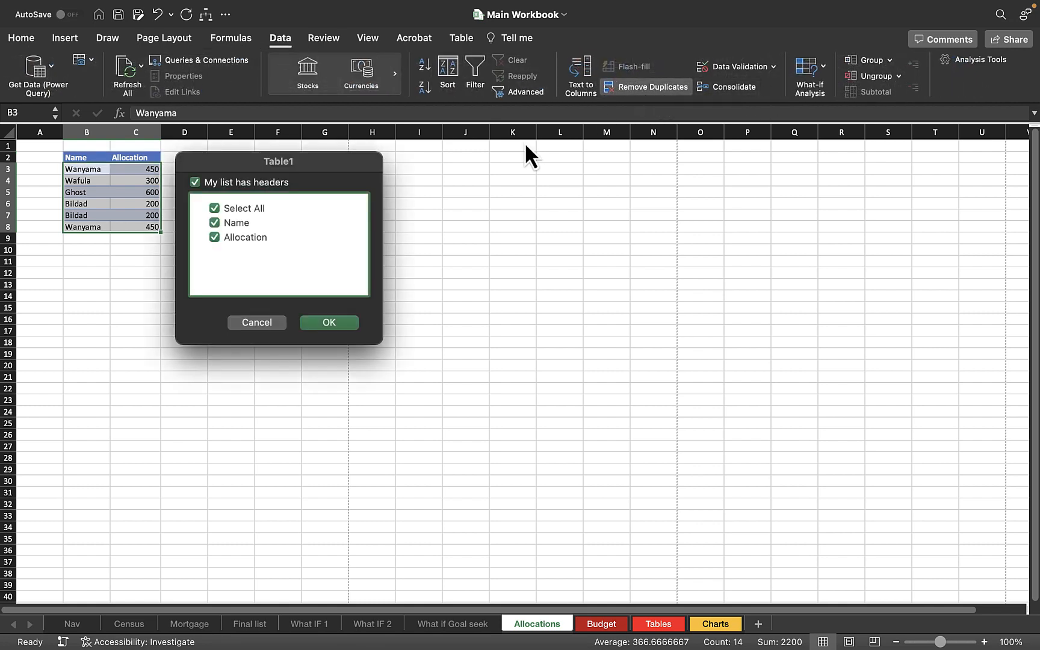
pyautogui.moveTo(247, 167); pyautogui.dragTo(516, 172)
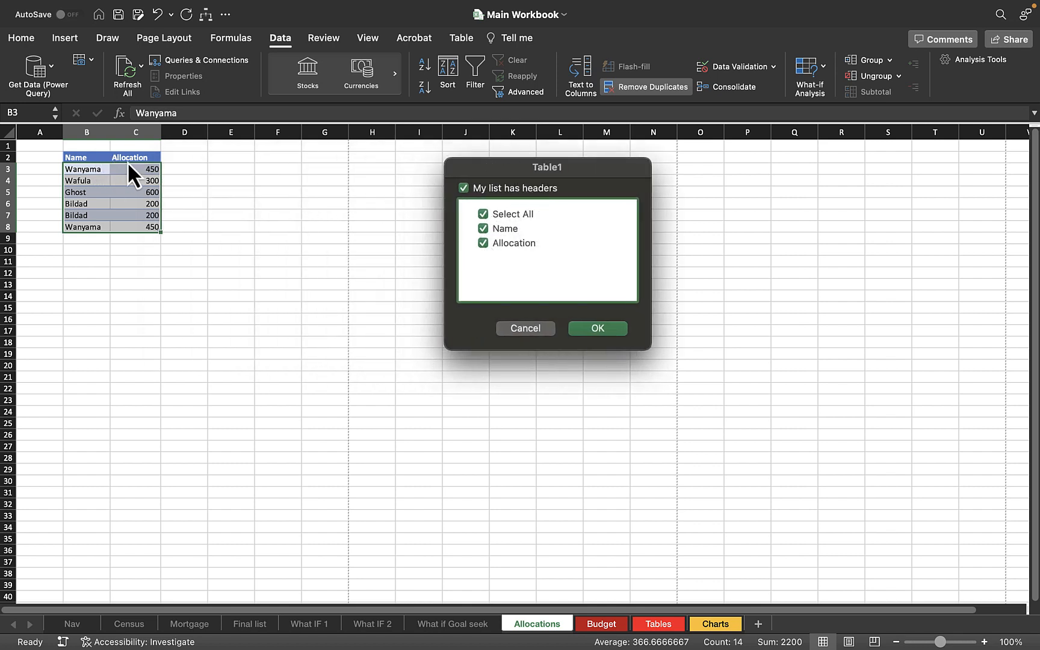
pyautogui.click(606, 326)
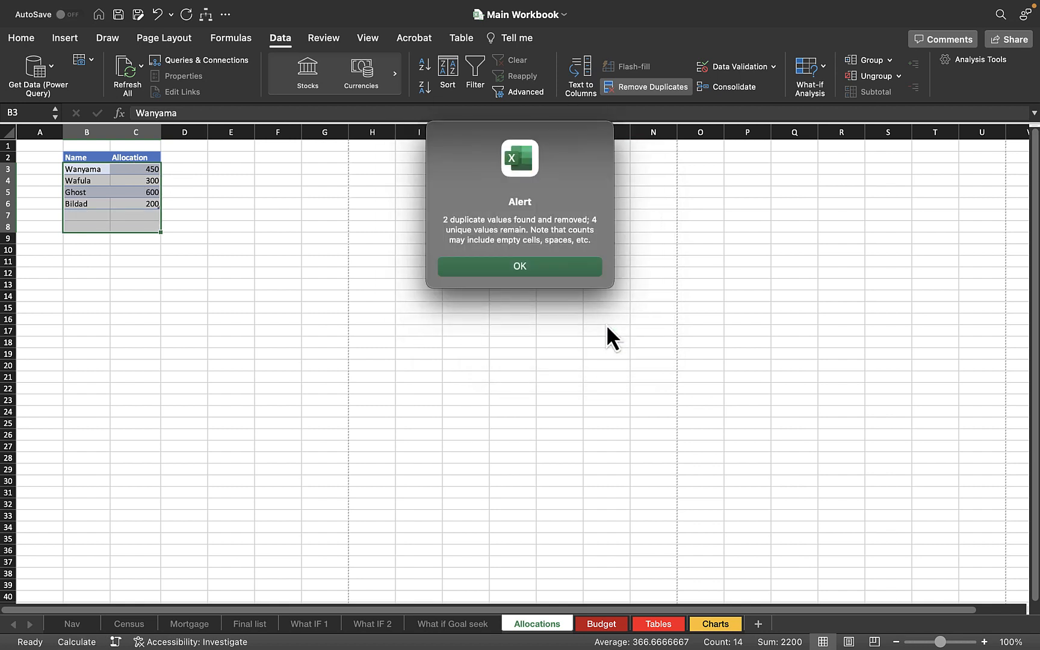
pyautogui.click(536, 267)
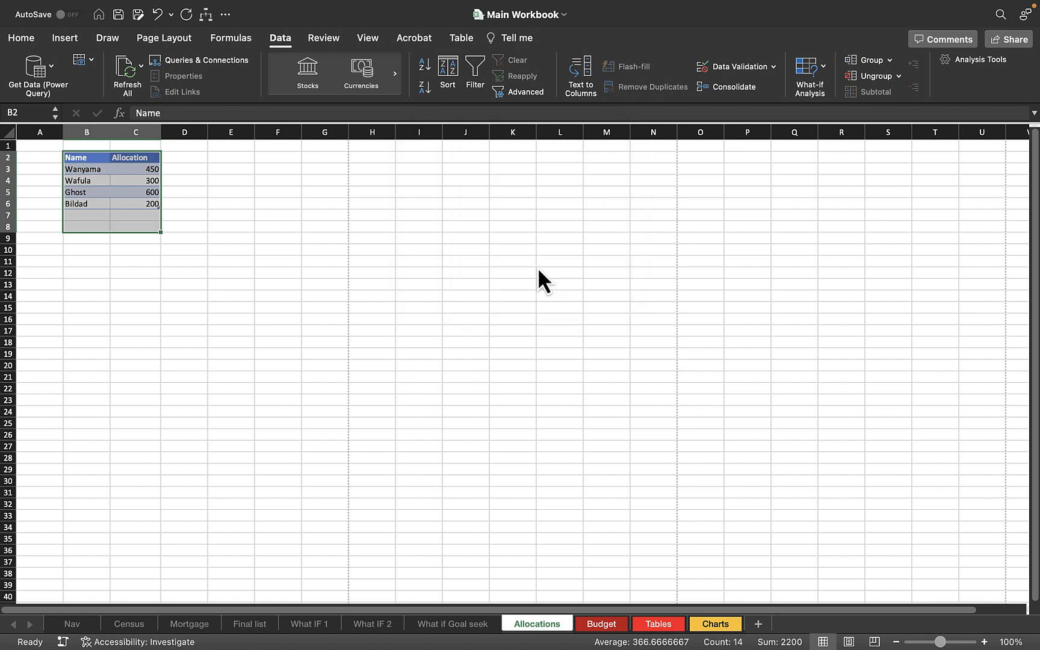
pyautogui.click(267, 205)
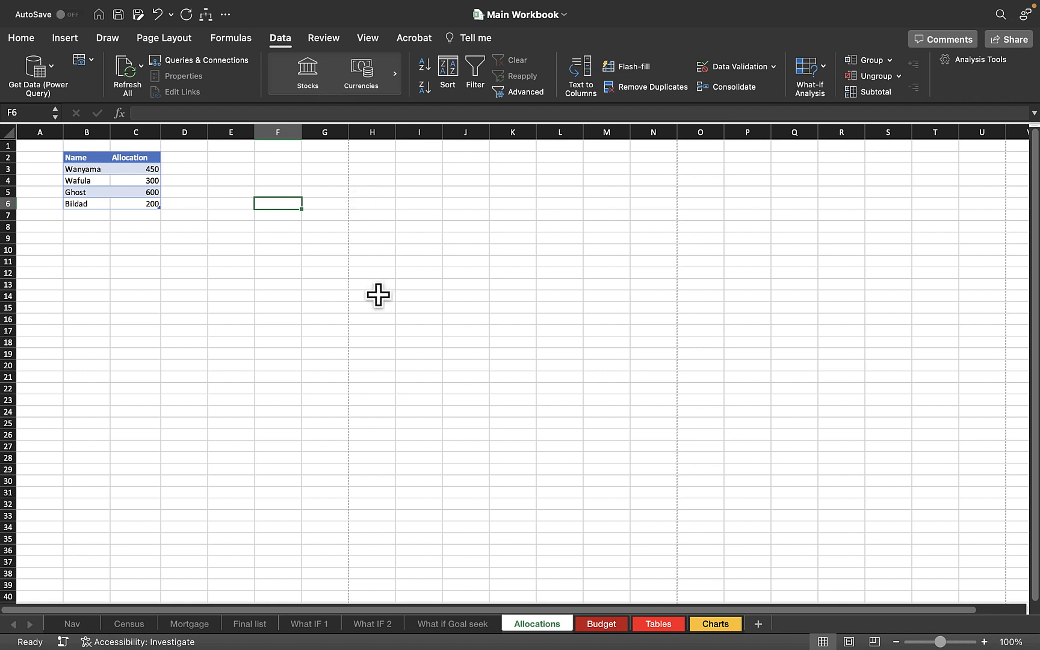
pyautogui.click(219, 260)
pyautogui.moveTo(84, 133); pyautogui.dragTo(647, 143)
pyautogui.click(88, 274)
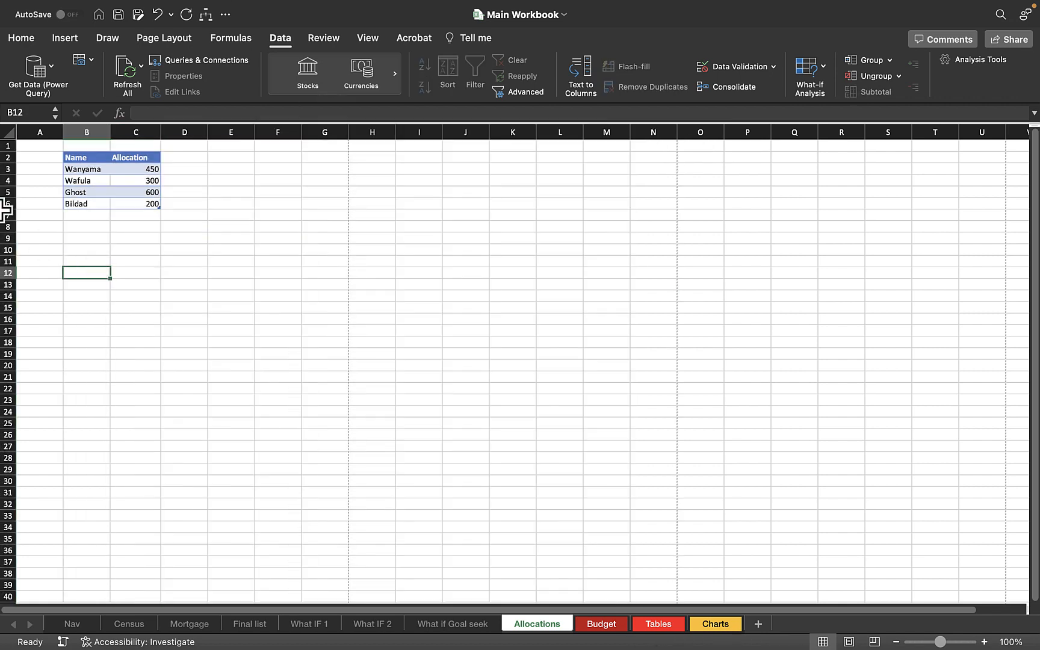
pyautogui.moveTo(5, 214); pyautogui.dragTo(16, 385)
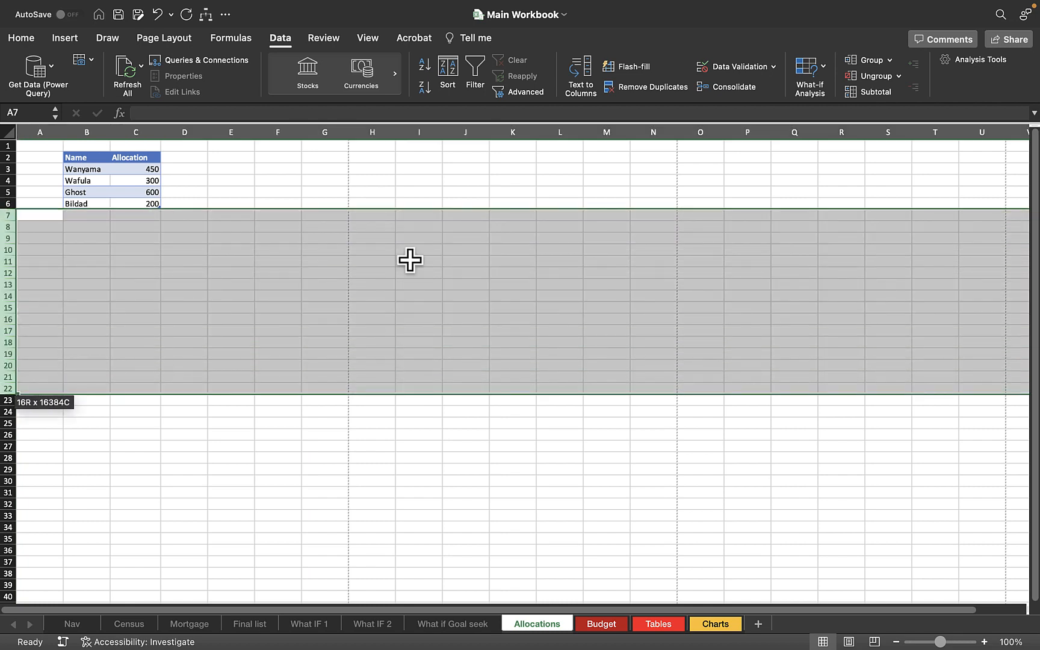
pyautogui.click(409, 260)
pyautogui.click(238, 181)
pyautogui.moveTo(238, 180); pyautogui.dragTo(703, 523)
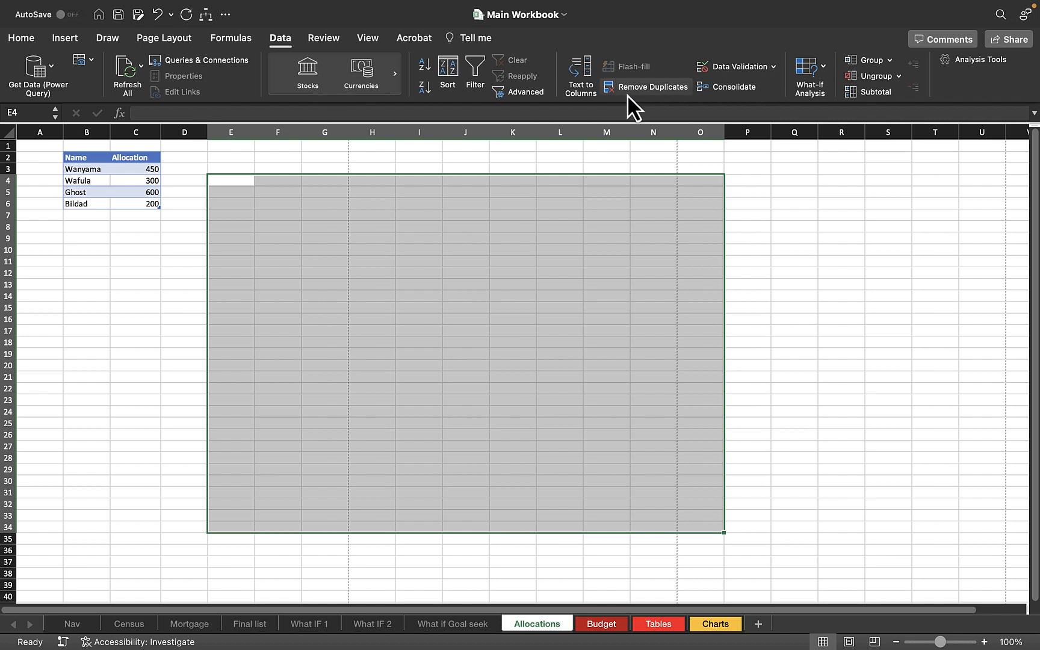
pyautogui.click(165, 246)
# Add a new row below the table with the name Wanyama and an allocation of 300.
pyautogui.click(81, 211)
pyautogui.write('F')
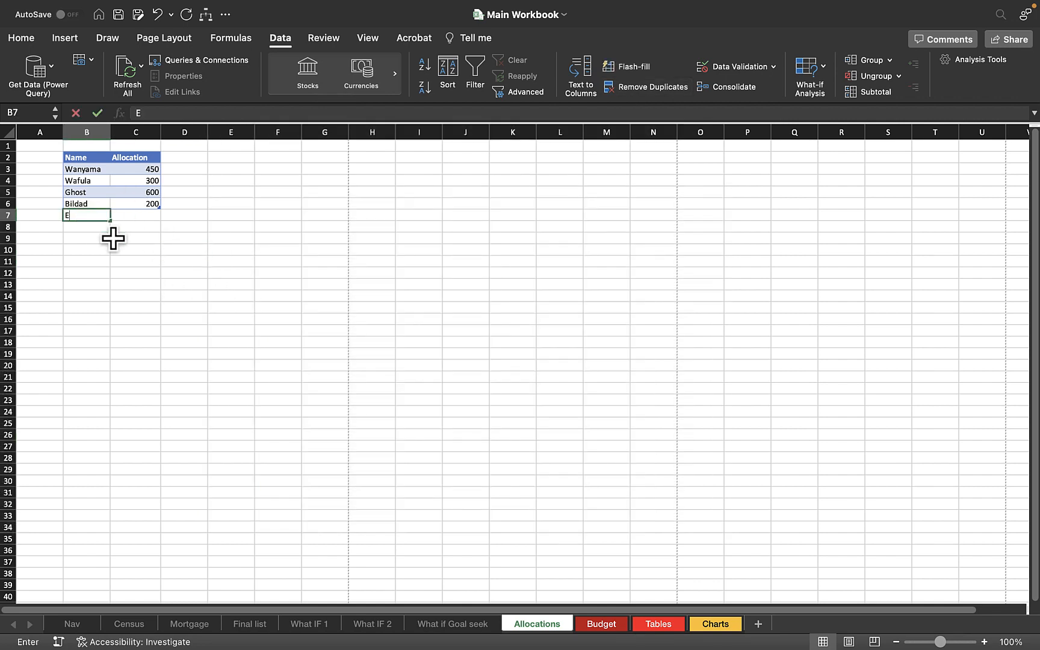
pyautogui.press('BackSpace')
pyautogui.write('W')
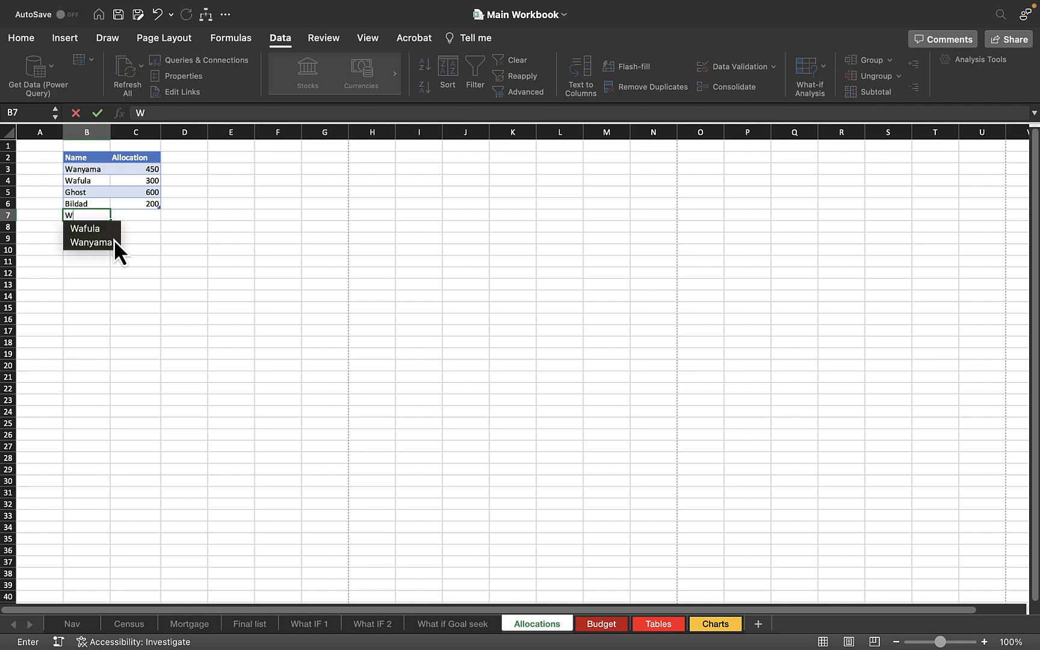
pyautogui.click(114, 239)
pyautogui.press('Tab')
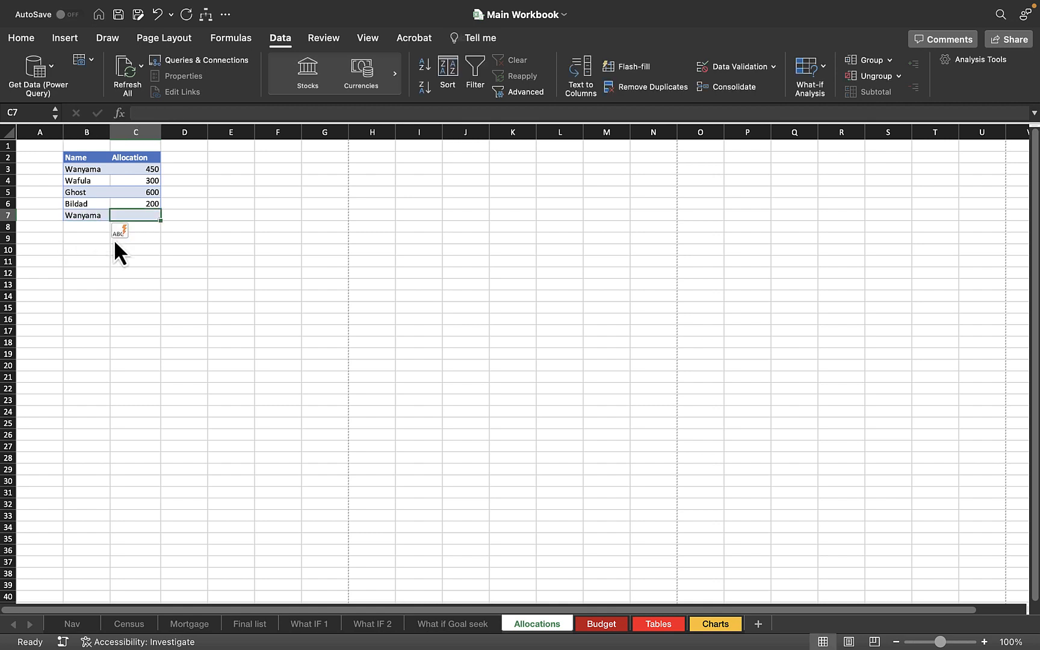
pyautogui.write('300')
pyautogui.press('Return')
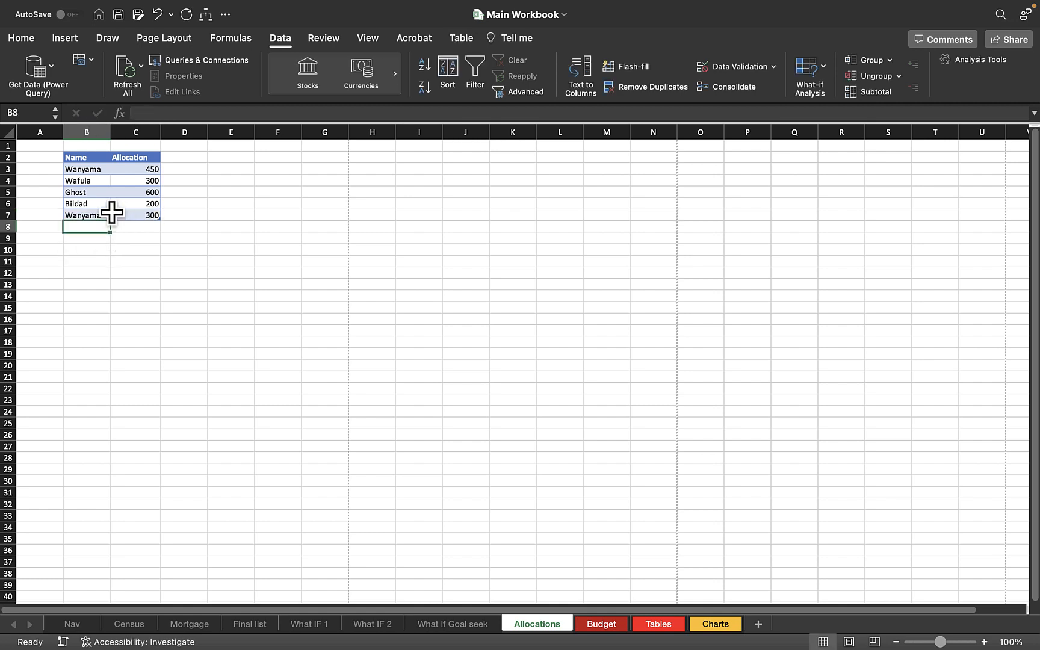
# Run Remove Duplicates on the whole table again with both columns checked.
pyautogui.moveTo(82, 159); pyautogui.dragTo(128, 213)
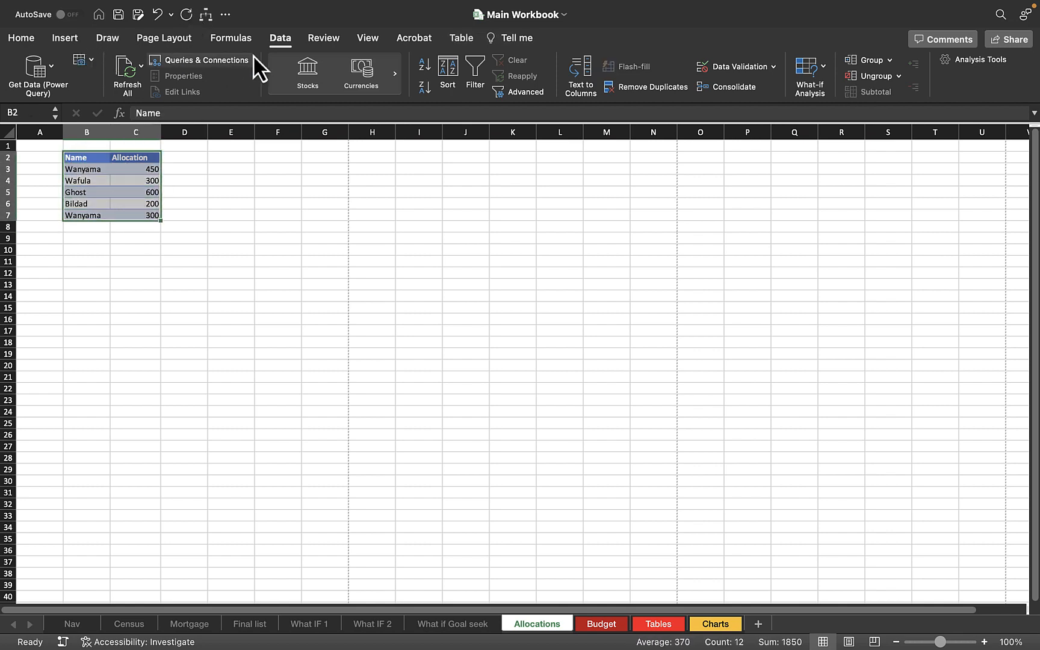
pyautogui.click(628, 85)
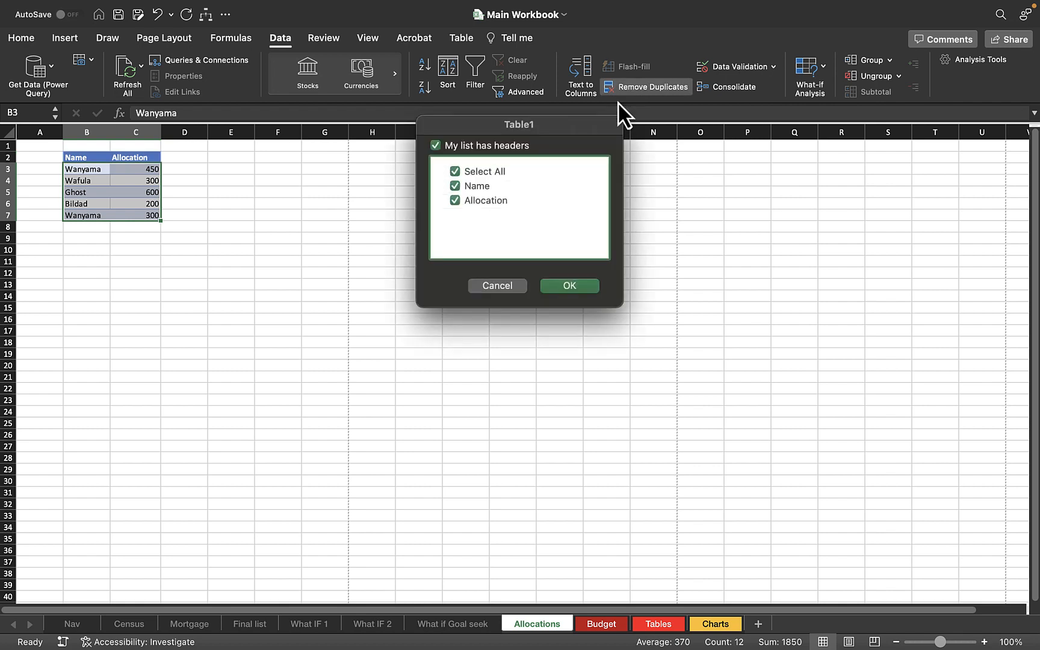
pyautogui.click(570, 286)
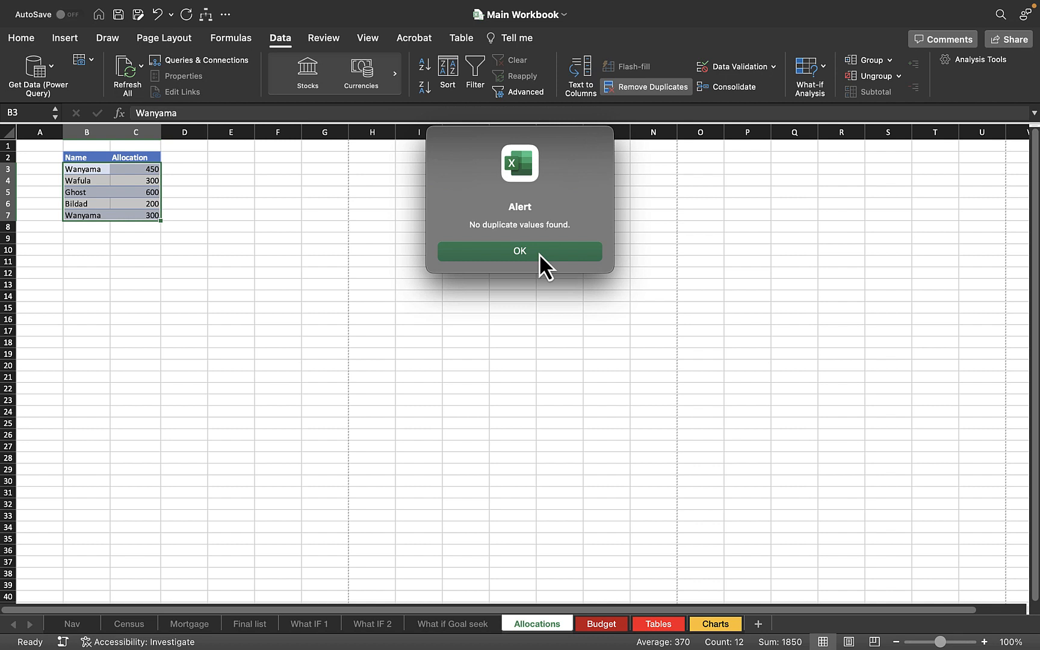
pyautogui.click(539, 254)
# Compare the first row's name and allocation with those of the last row.
pyautogui.click(89, 217)
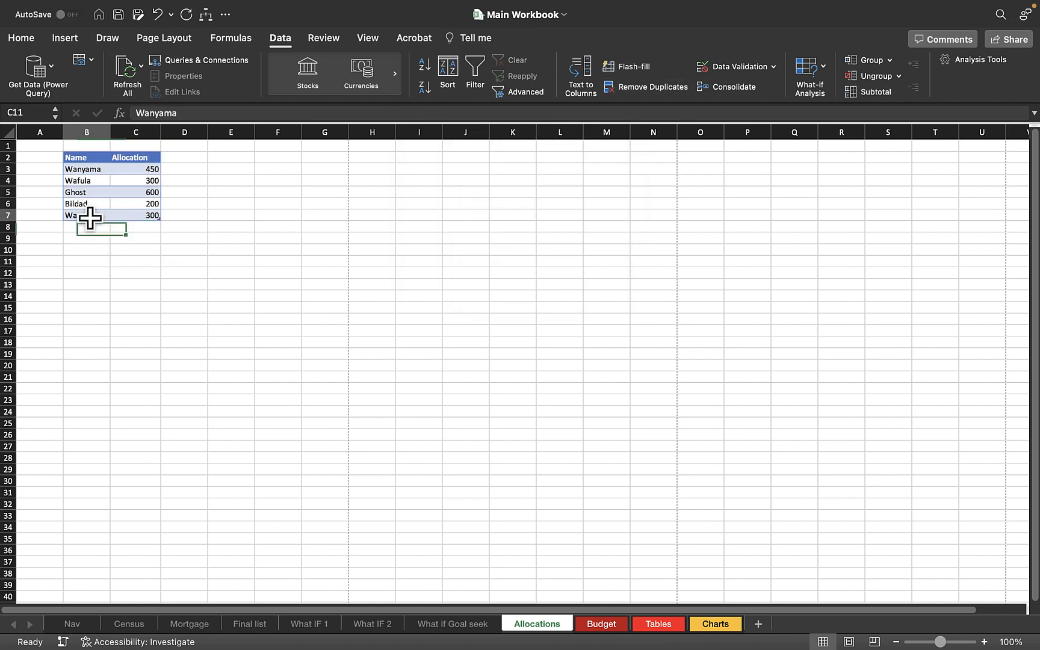
pyautogui.click(139, 216)
pyautogui.moveTo(85, 170); pyautogui.dragTo(145, 174)
pyautogui.click(113, 171)
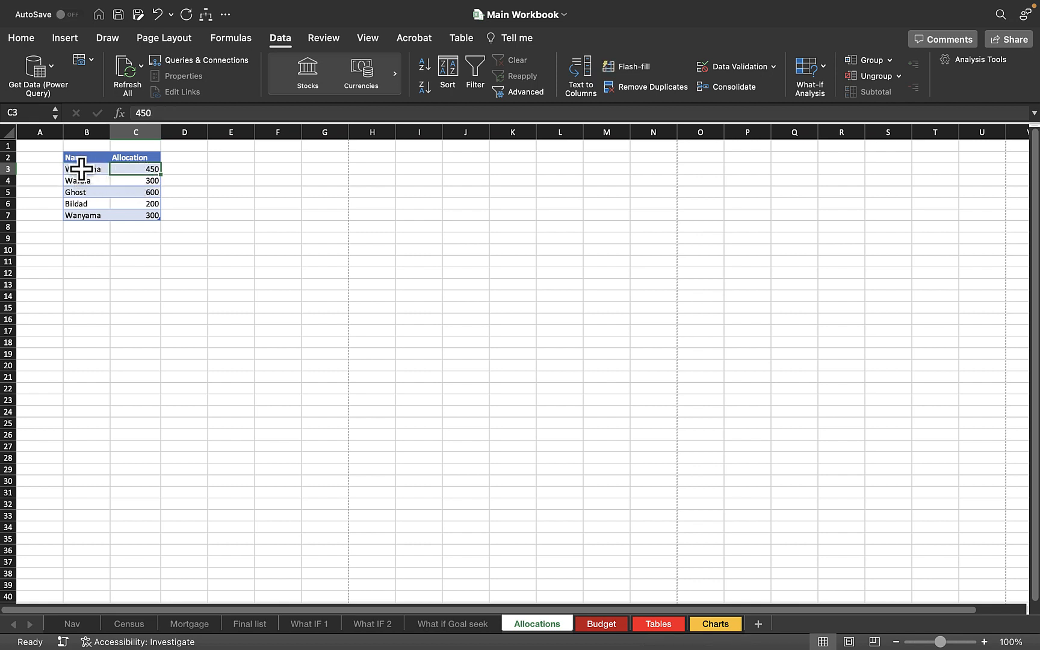
pyautogui.moveTo(70, 169); pyautogui.dragTo(157, 169)
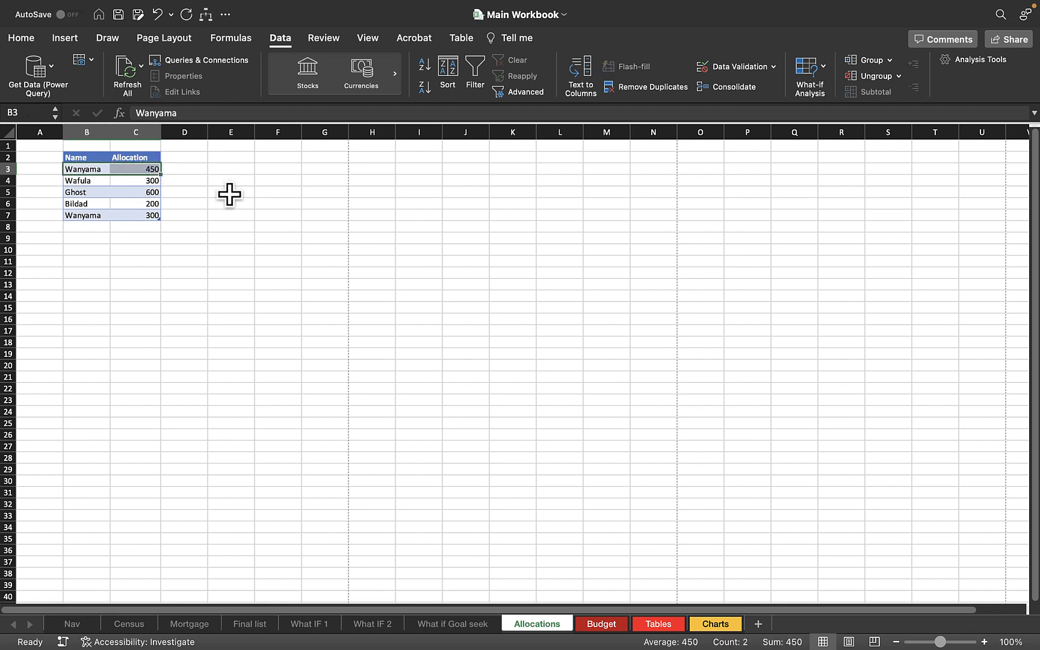
pyautogui.moveTo(86, 215); pyautogui.dragTo(147, 217)
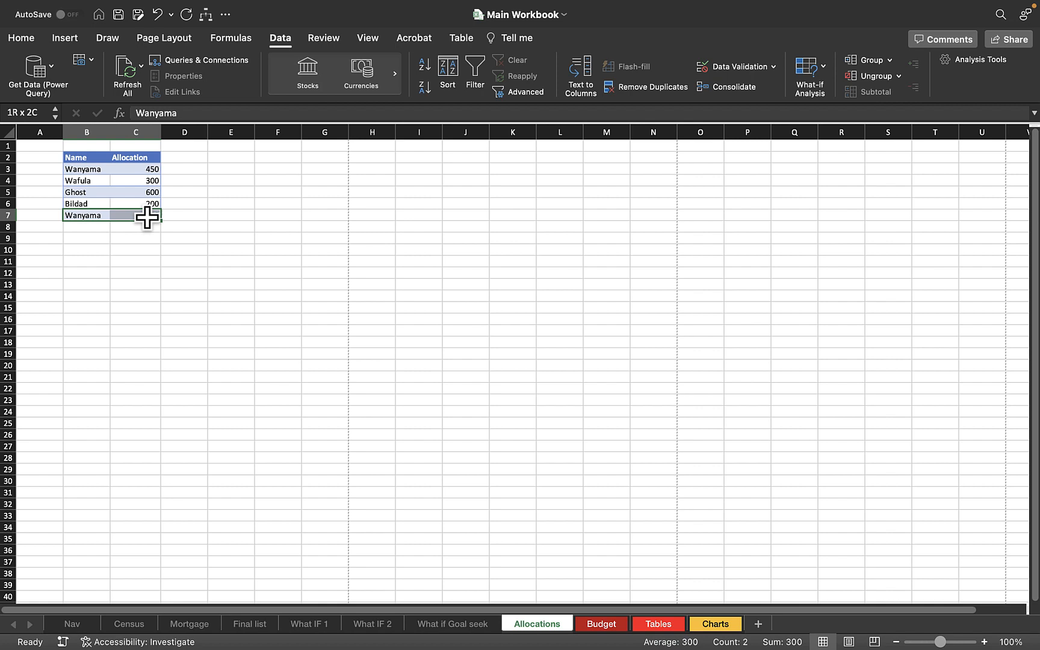
pyautogui.click(225, 225)
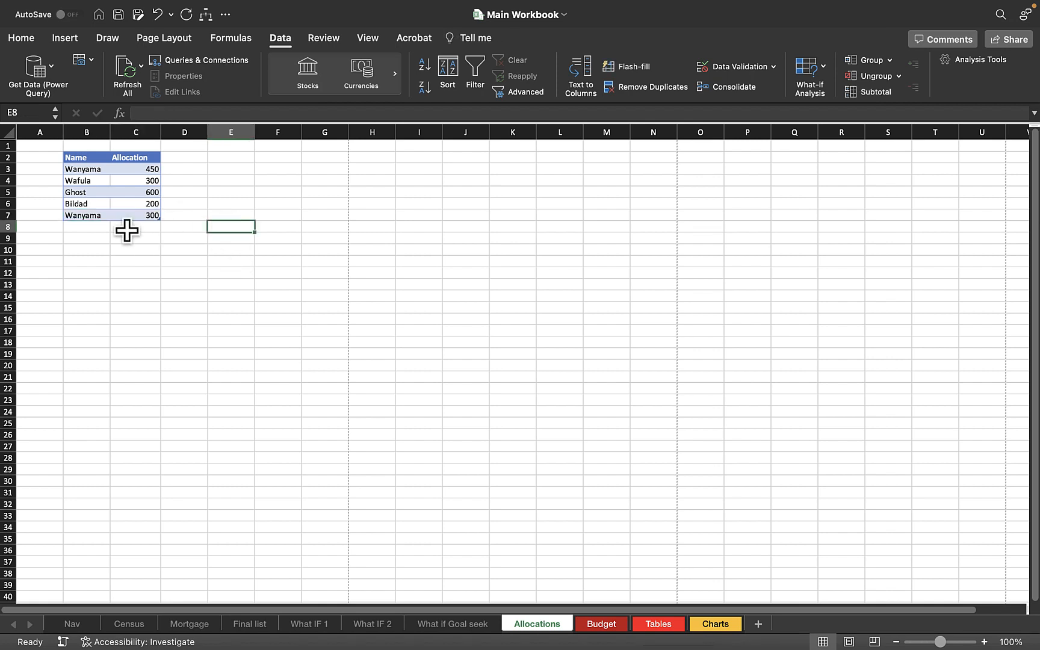
# Set the last row's allocation to 450.
pyautogui.click(147, 215)
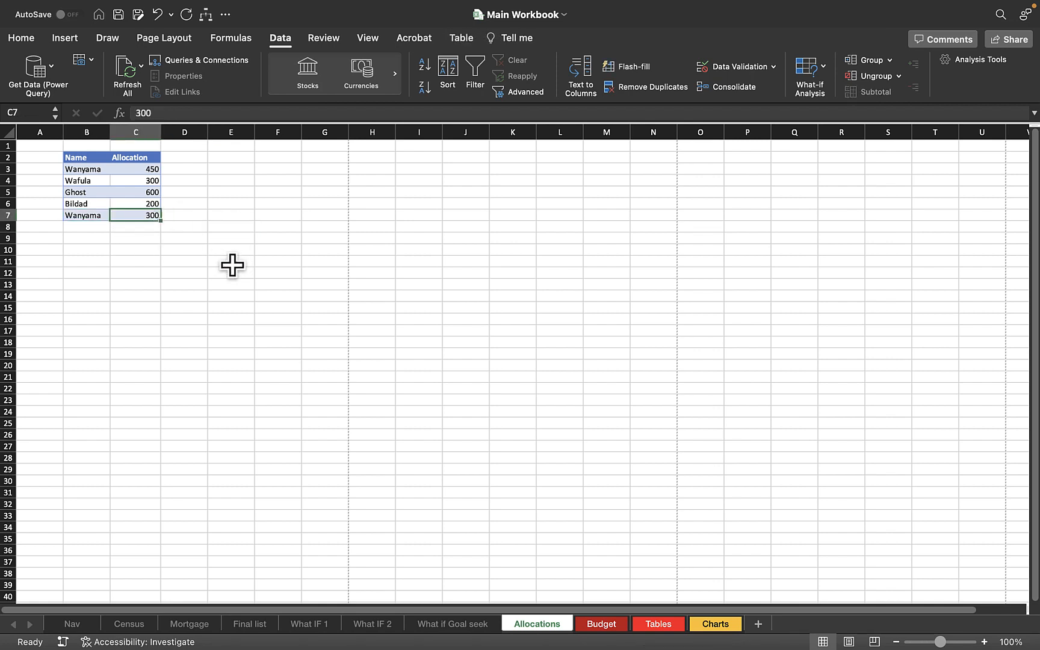
pyautogui.write('450')
pyautogui.press('Return')
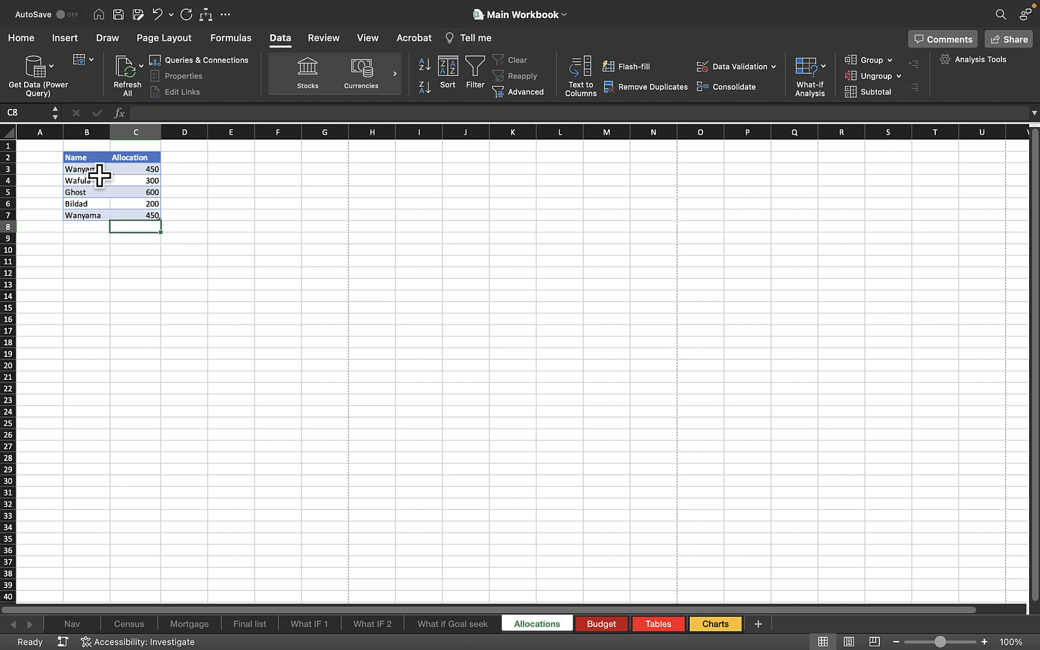
# Select the whole table and remove duplicates again using both the Name and Allocation columns.
pyautogui.moveTo(86, 157); pyautogui.dragTo(140, 215)
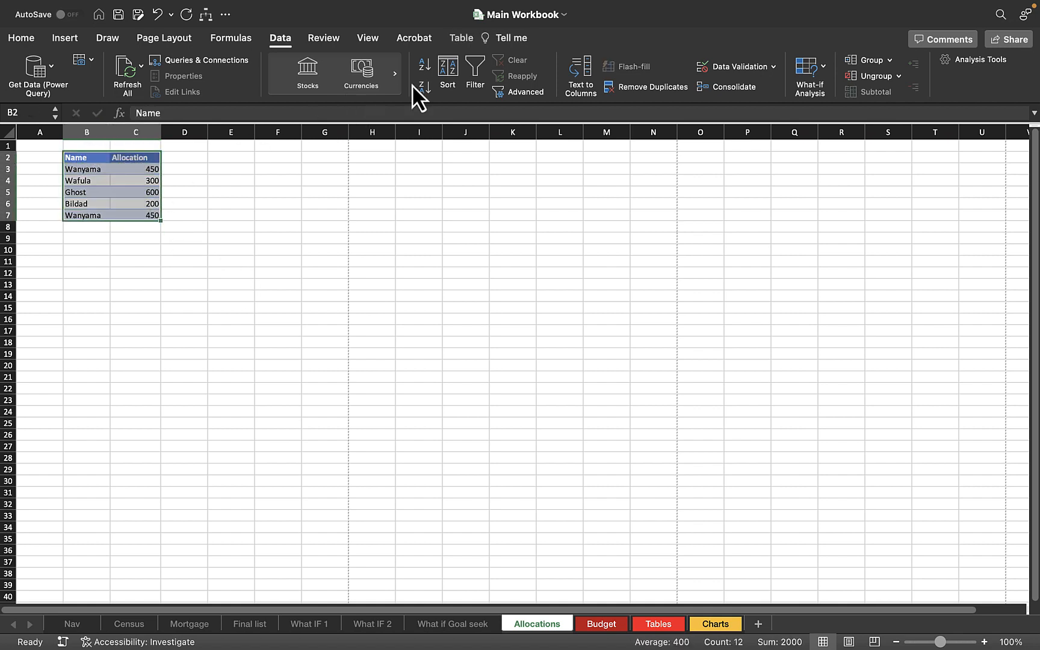
pyautogui.click(664, 86)
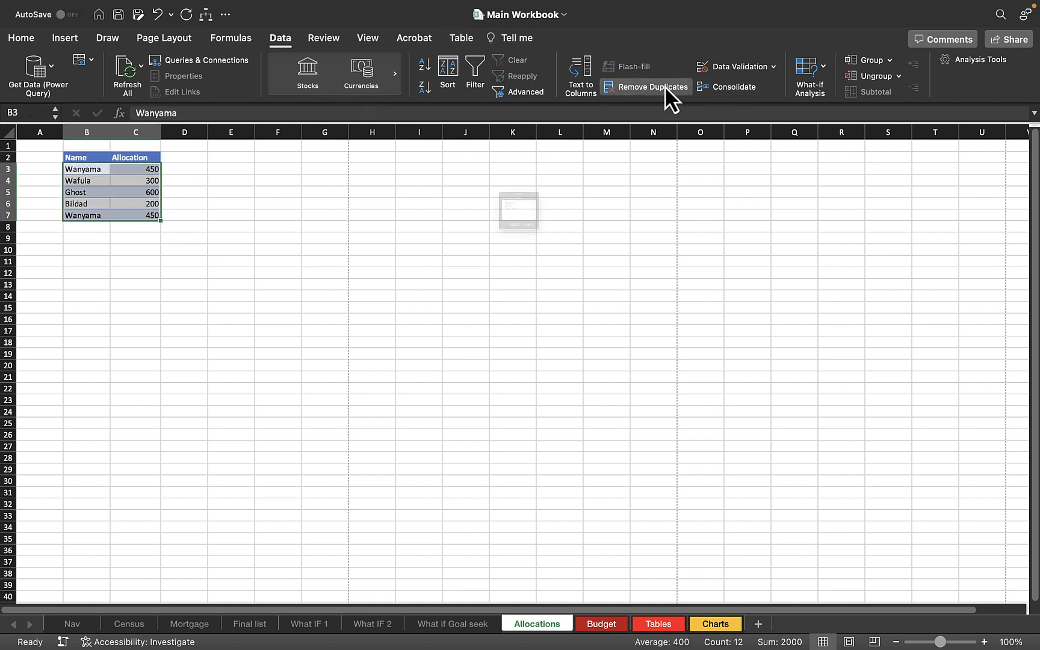
pyautogui.click(568, 286)
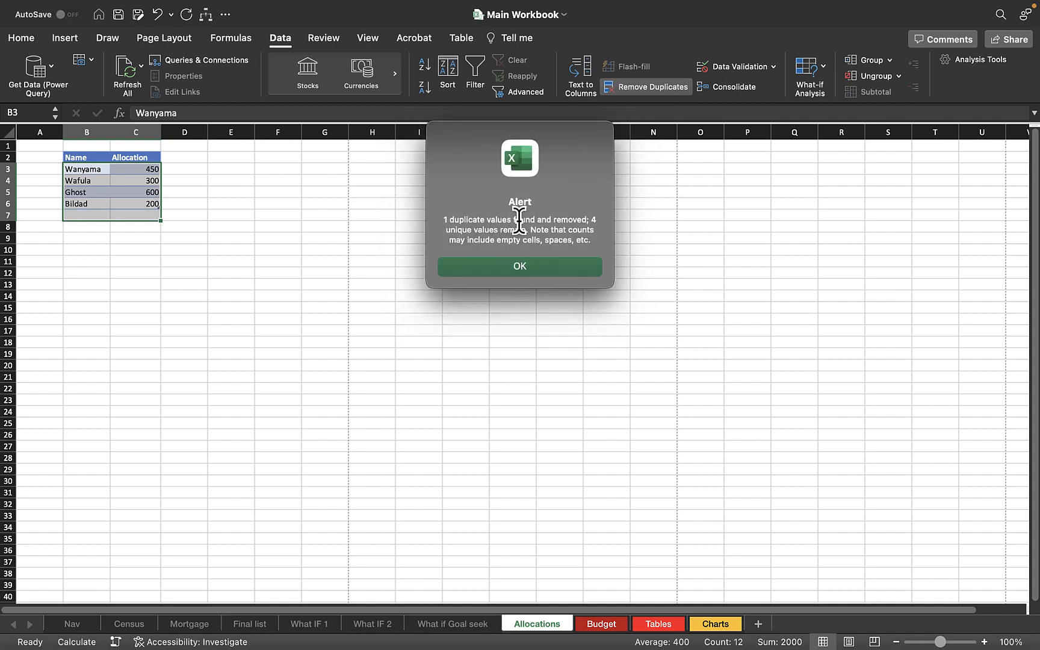
pyautogui.click(525, 270)
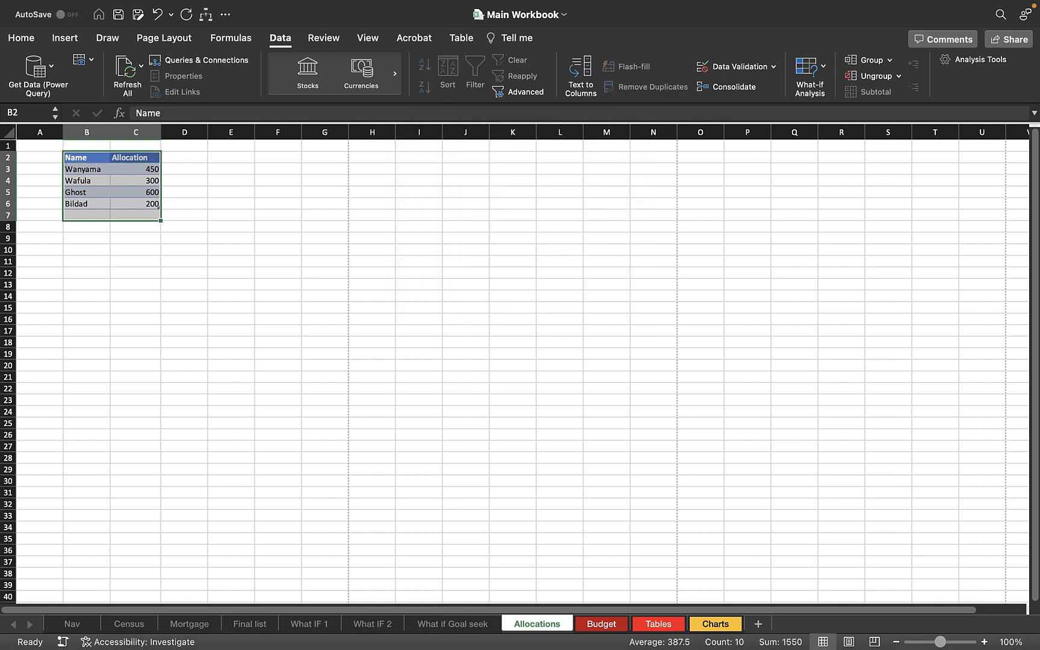